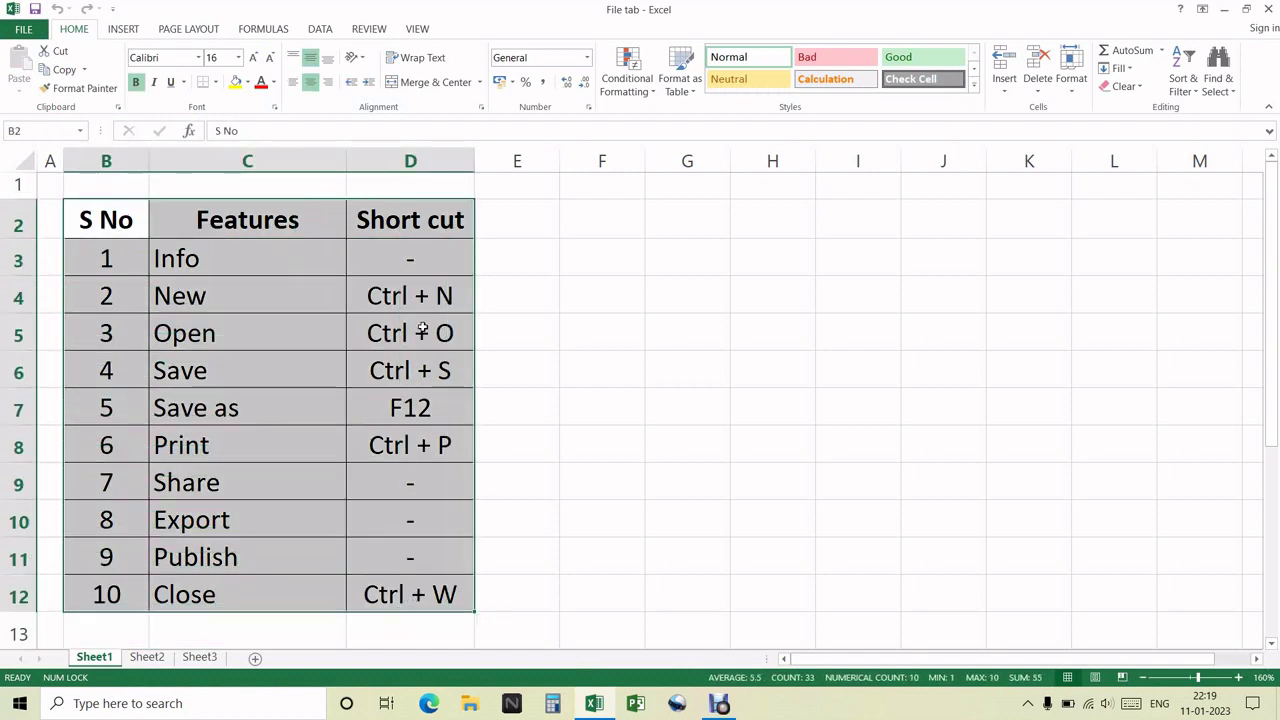
Open the workbook's Info page and show all of its document properties
click(253, 259)
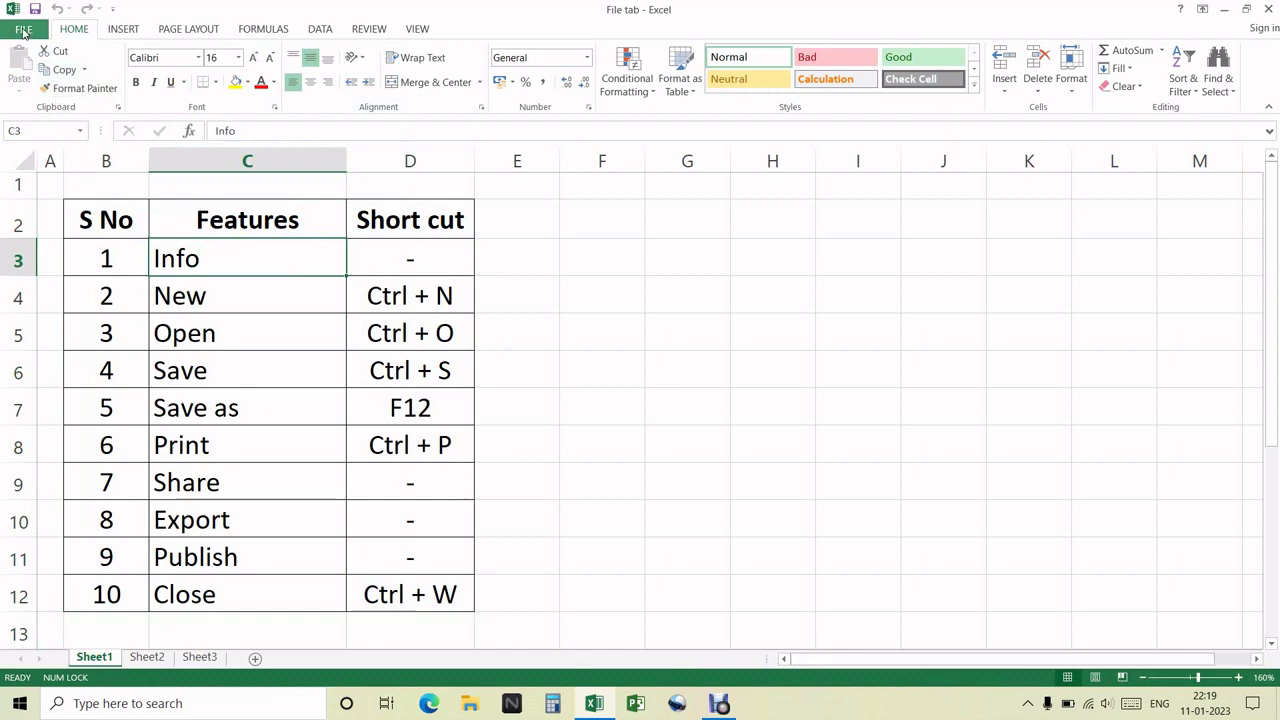
click(24, 31)
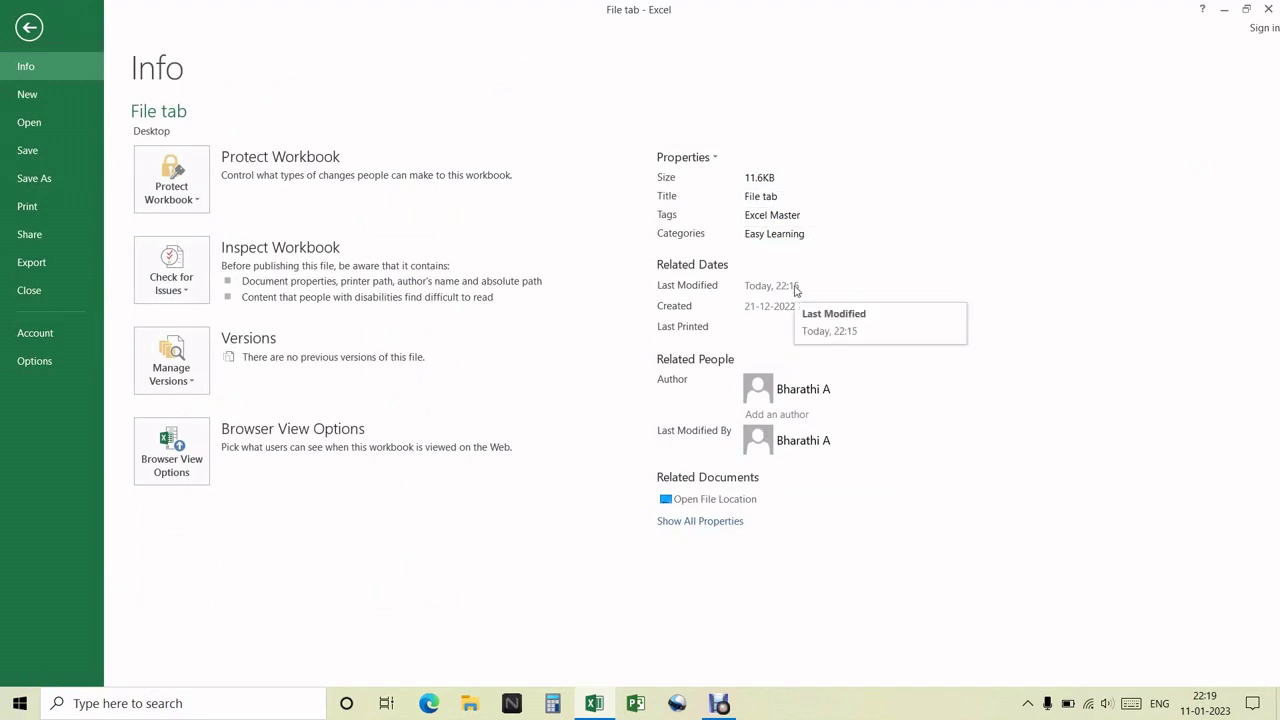
click(724, 528)
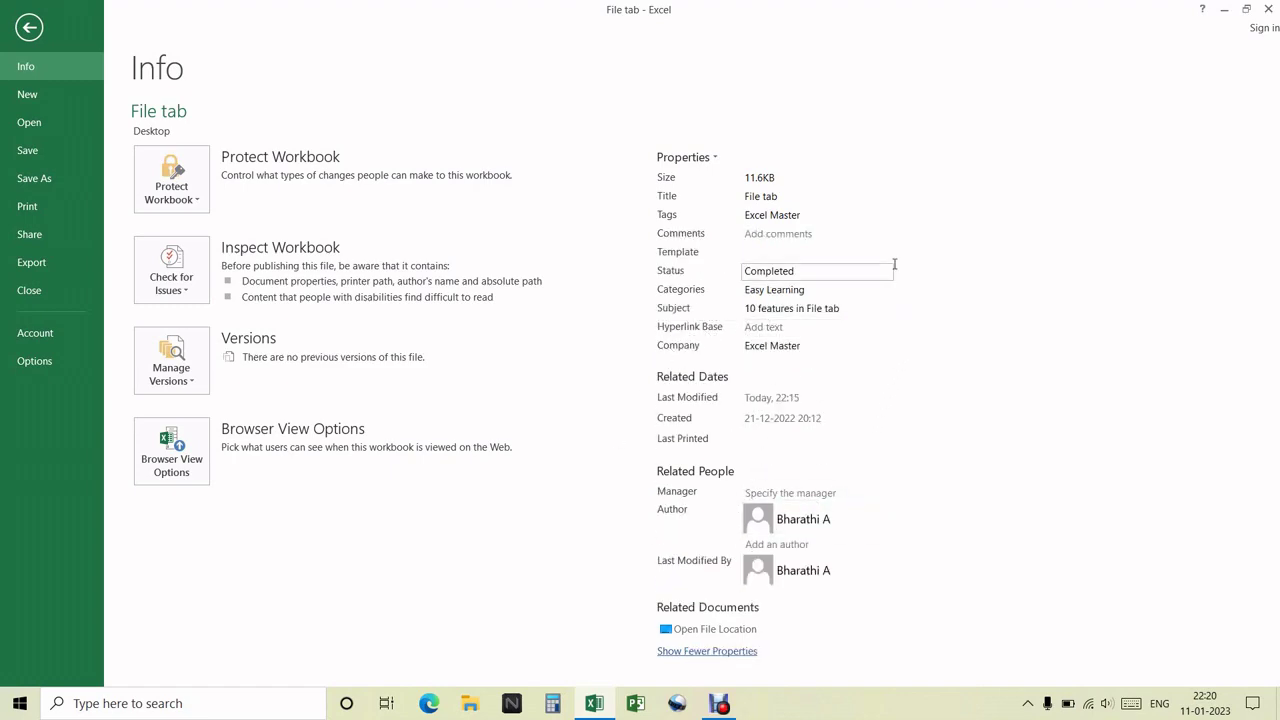
Examine the workbook's Title, Tags, Status and Categories properties, open its file location, and return to the worksheet
click(800, 197)
click(812, 215)
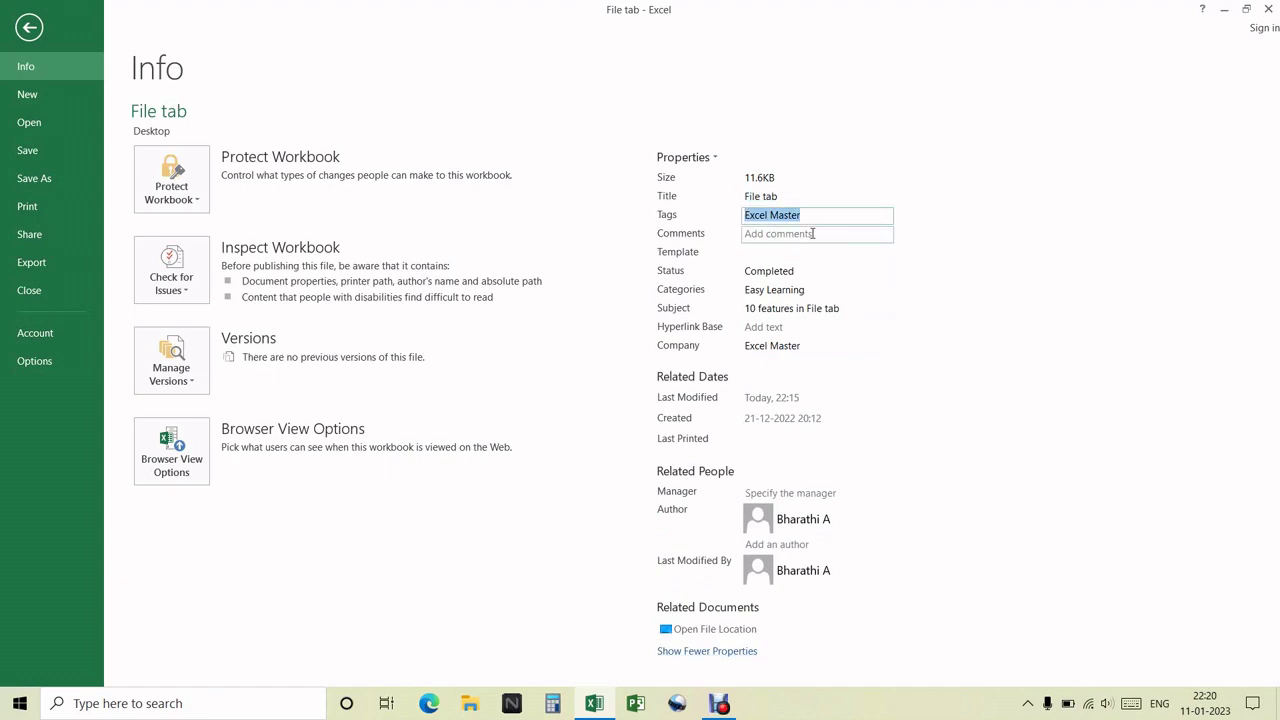
click(800, 271)
click(812, 289)
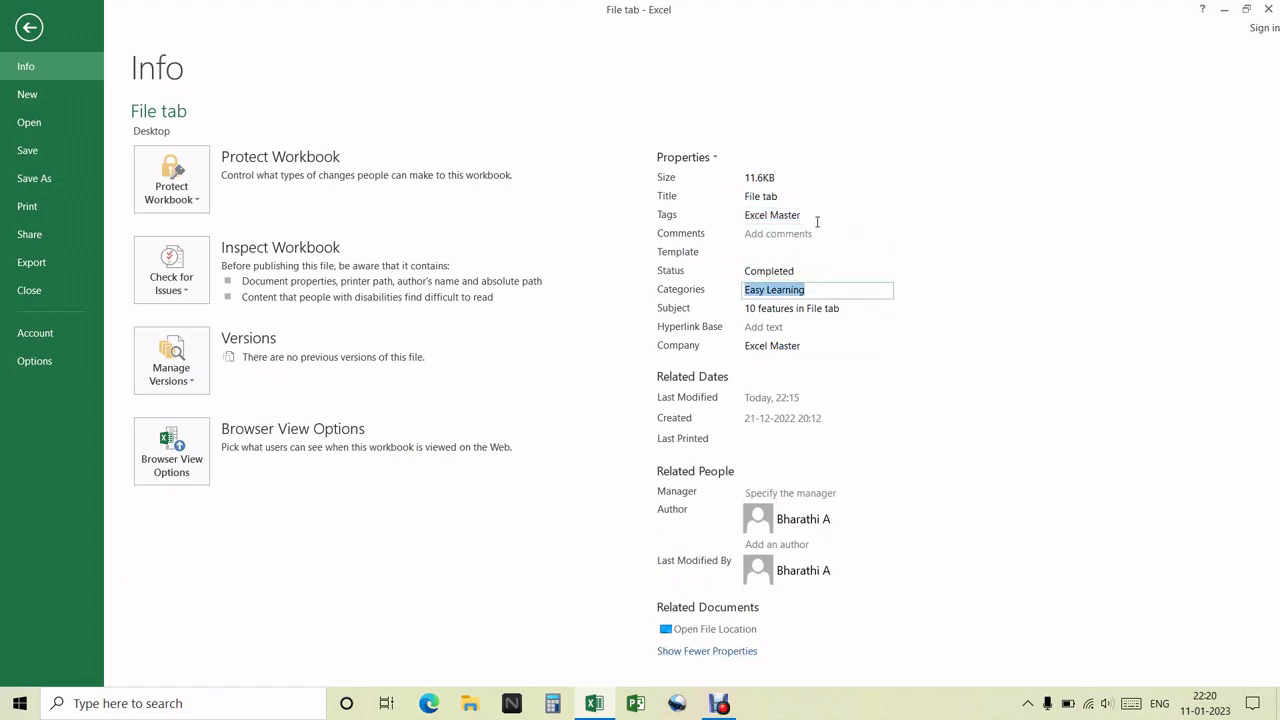
click(797, 195)
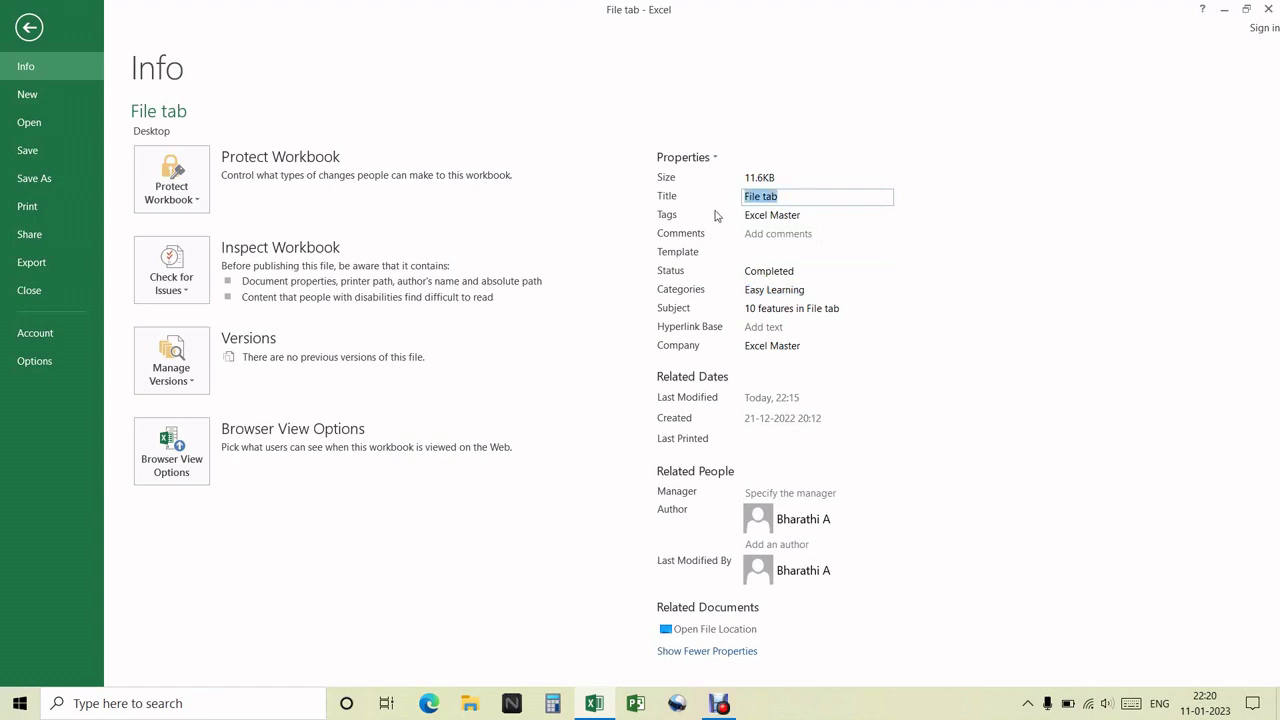
click(694, 221)
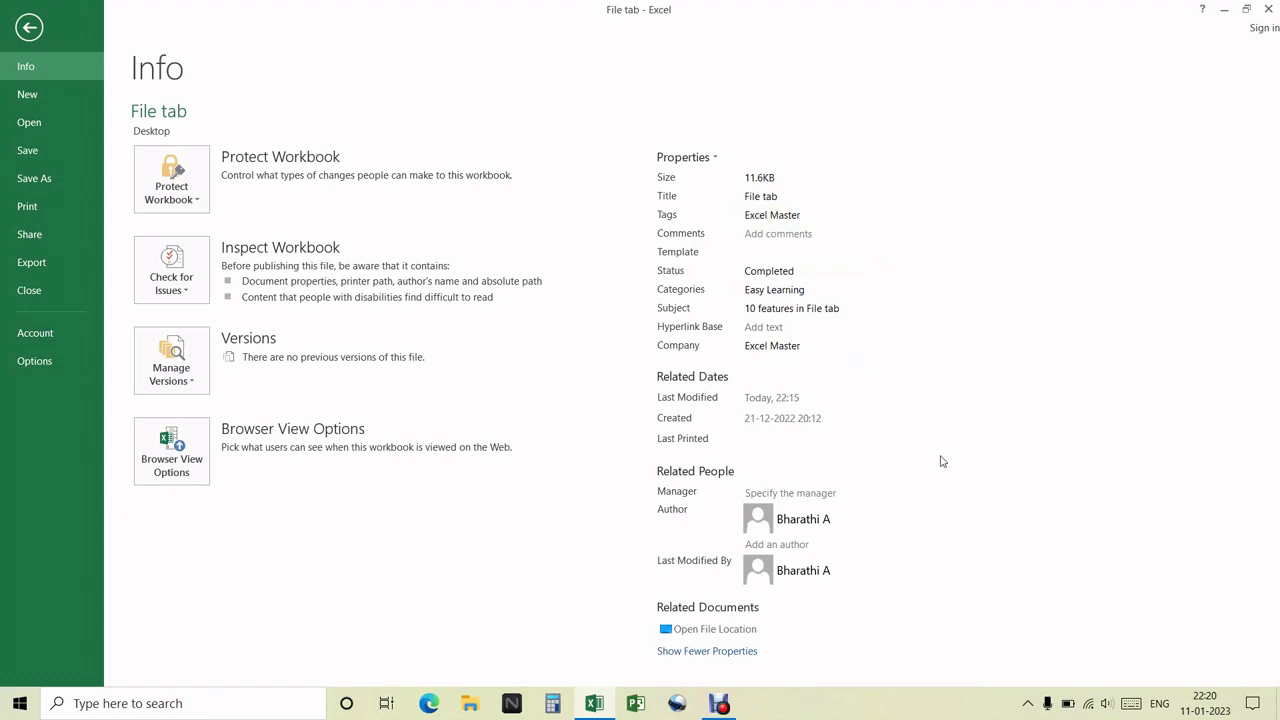
click(729, 630)
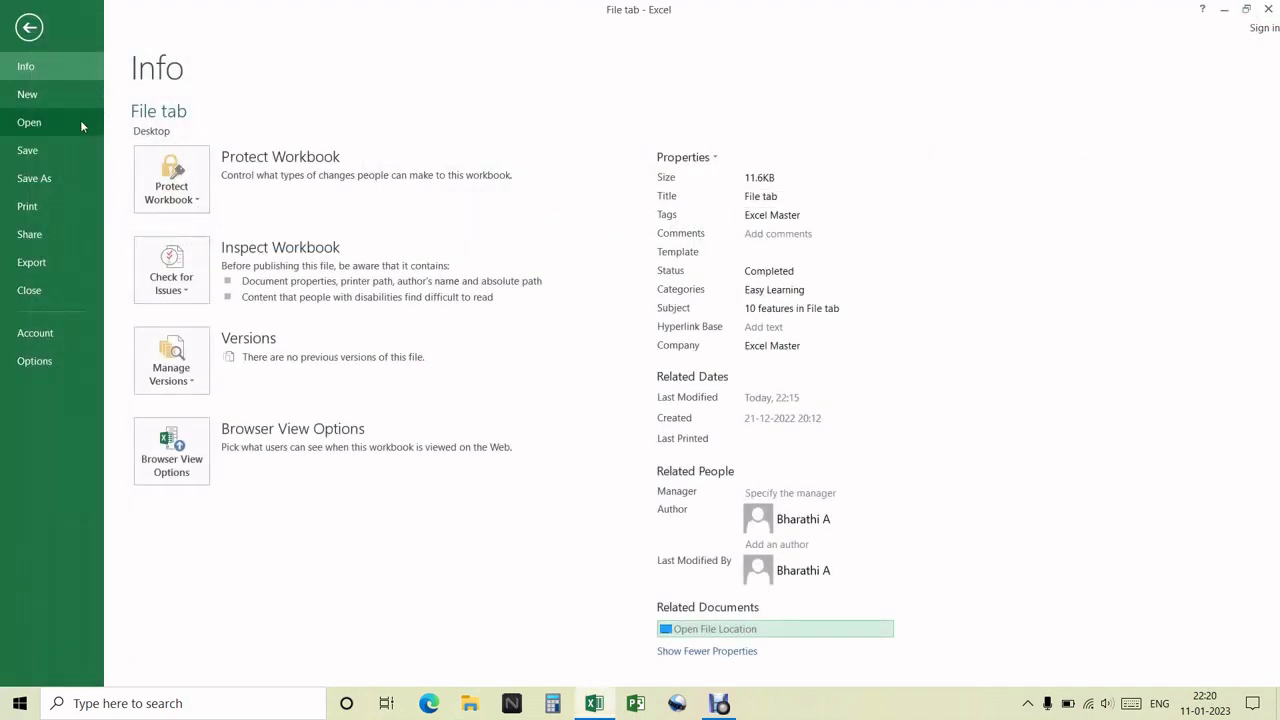
click(34, 40)
Select the New entry and its shortcut in the feature list, and display the page for creating a new workbook
click(218, 300)
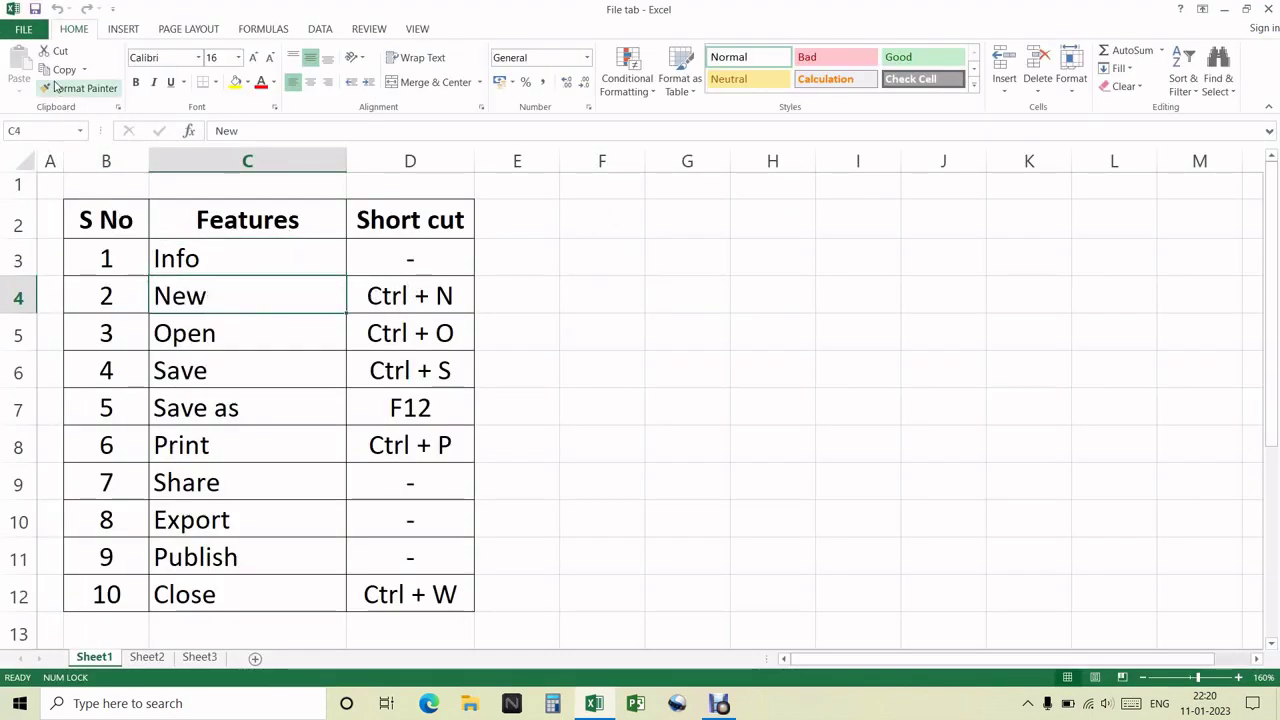
click(26, 29)
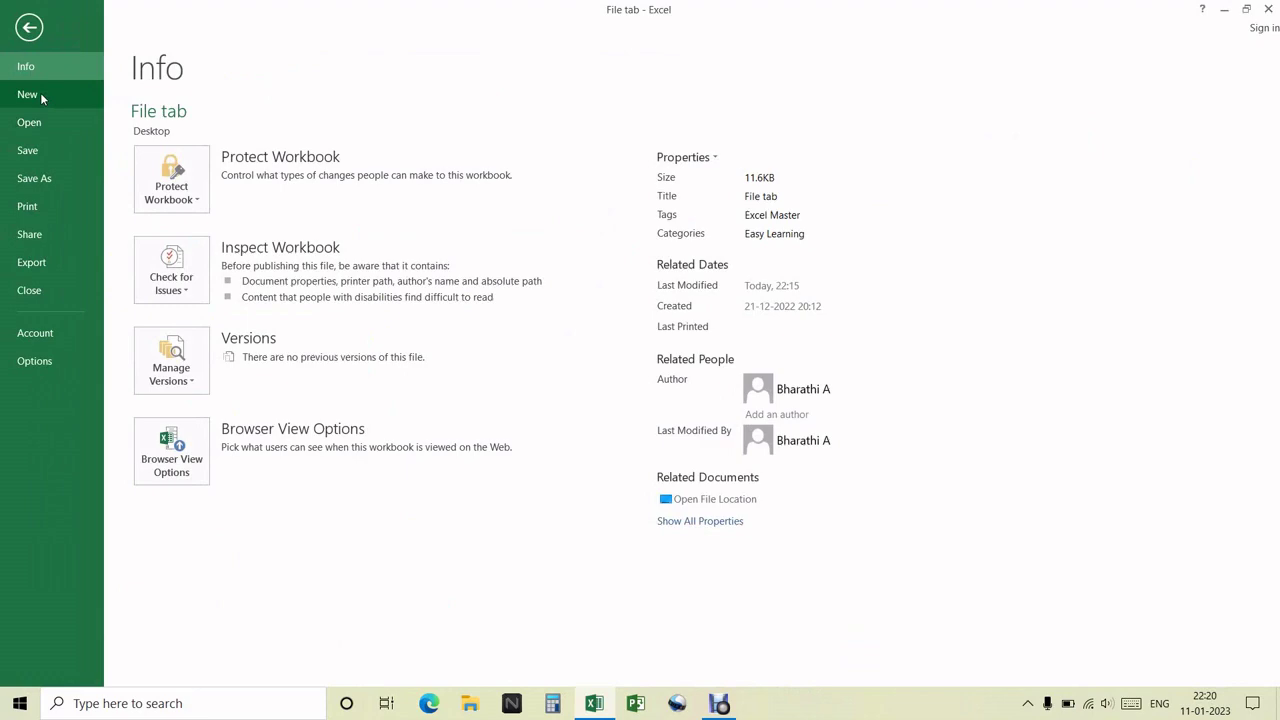
click(40, 95)
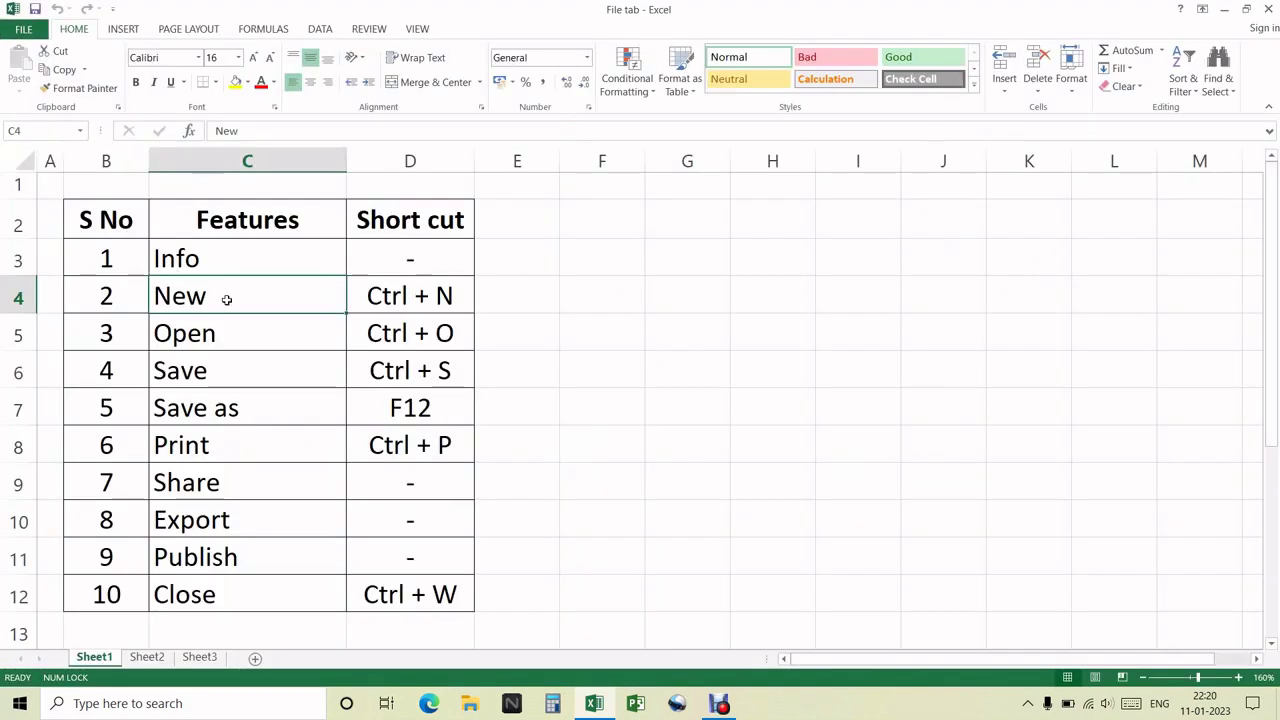
click(412, 294)
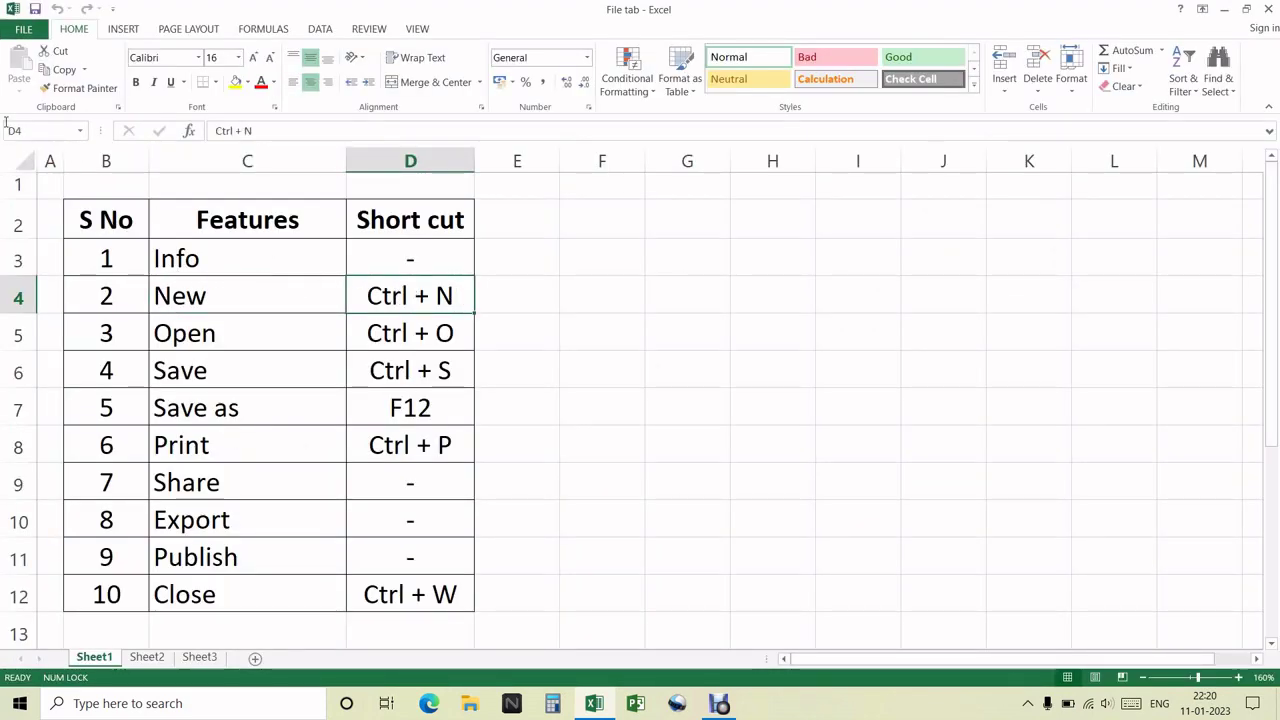
click(24, 29)
click(45, 96)
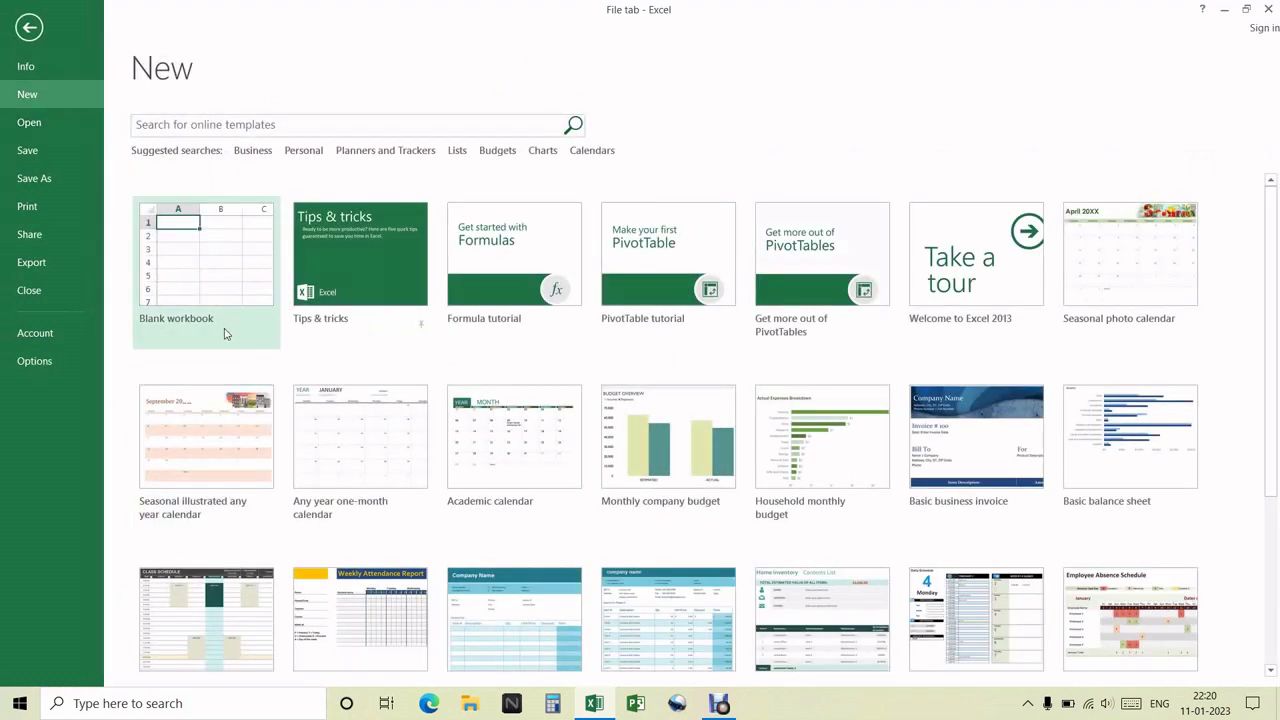
Preview the Any year one-month calendar template, close the preview, and browse the other templates before returning to the worksheet
click(289, 366)
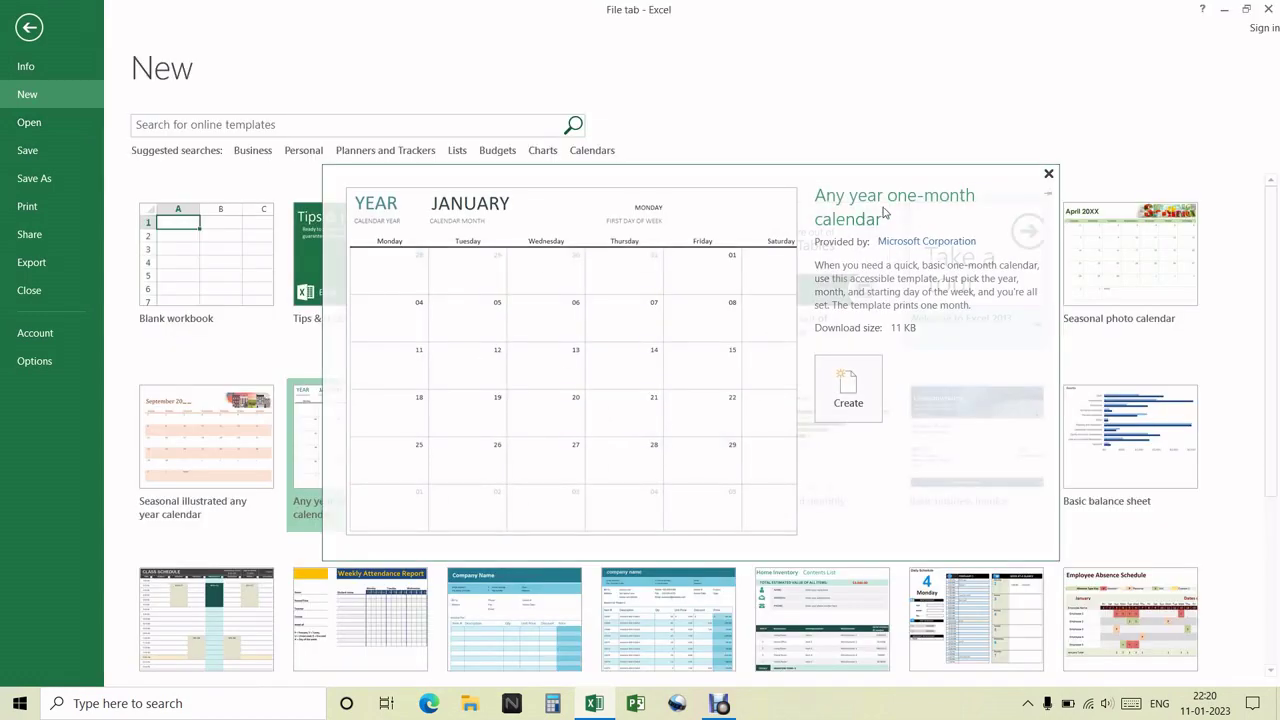
key(Escape)
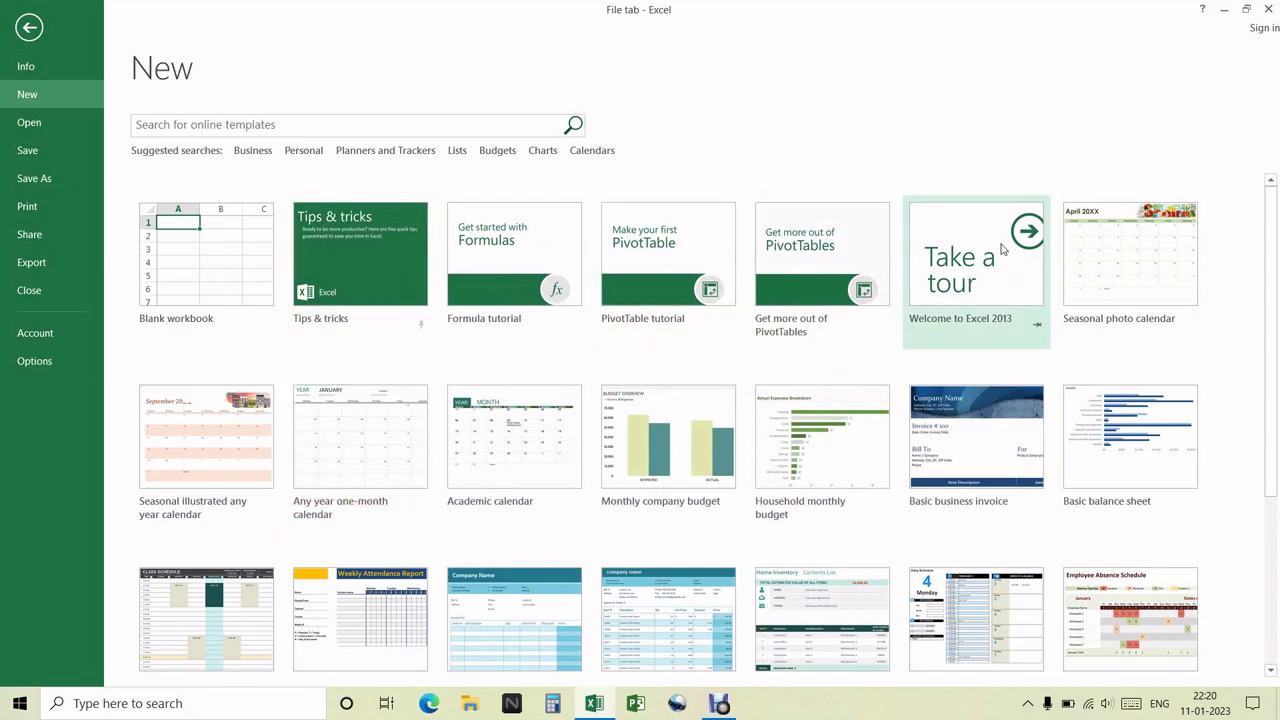
scroll(823, 466, down, 2)
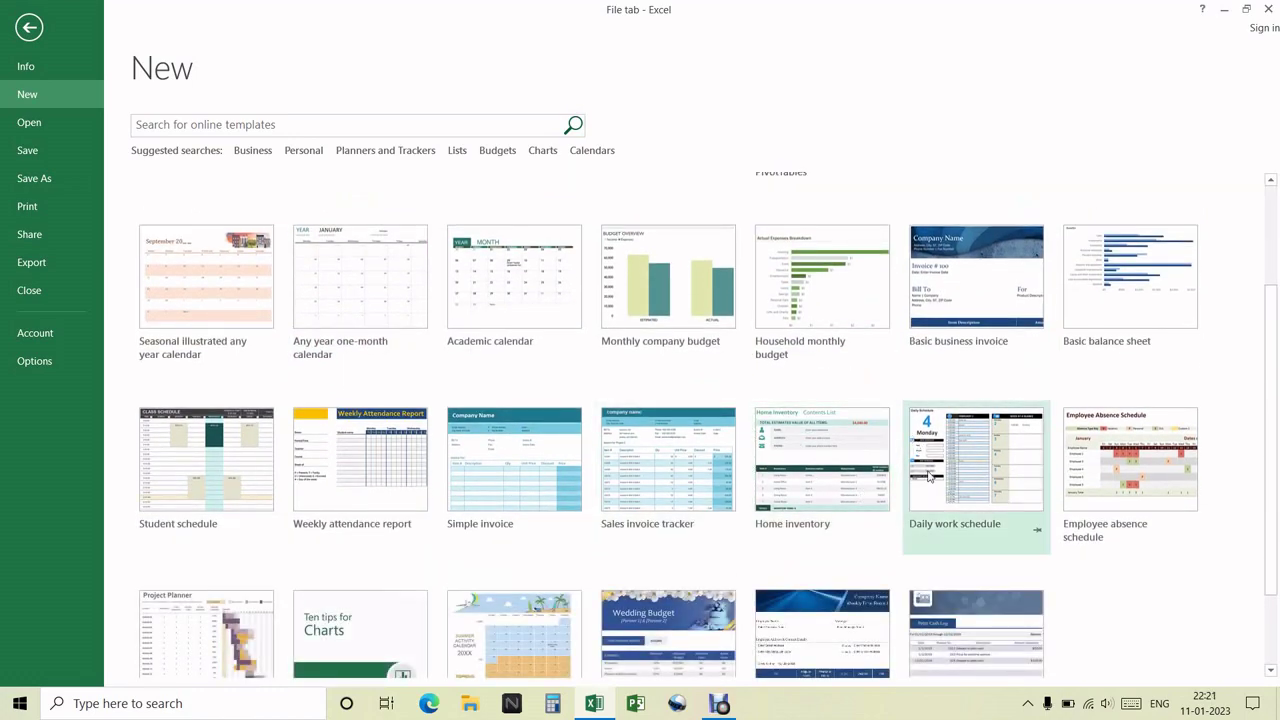
scroll(930, 473, down, 2)
scroll(428, 303, up, 3)
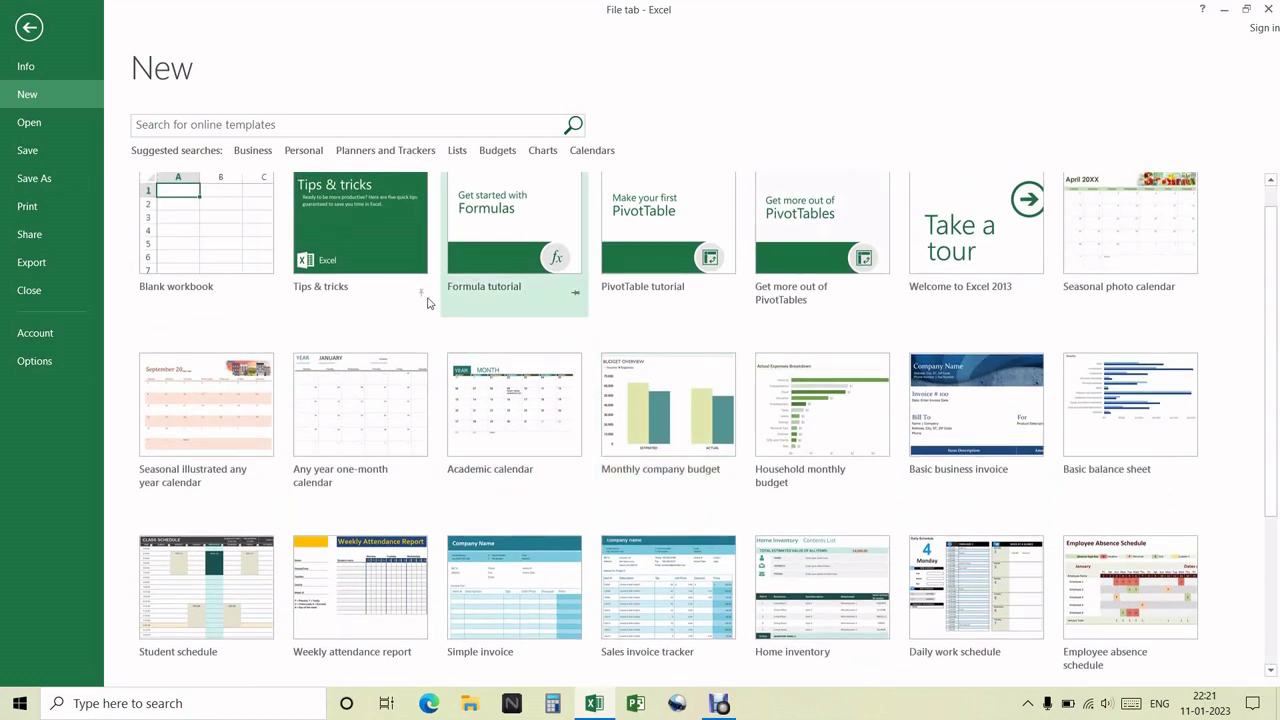
click(29, 27)
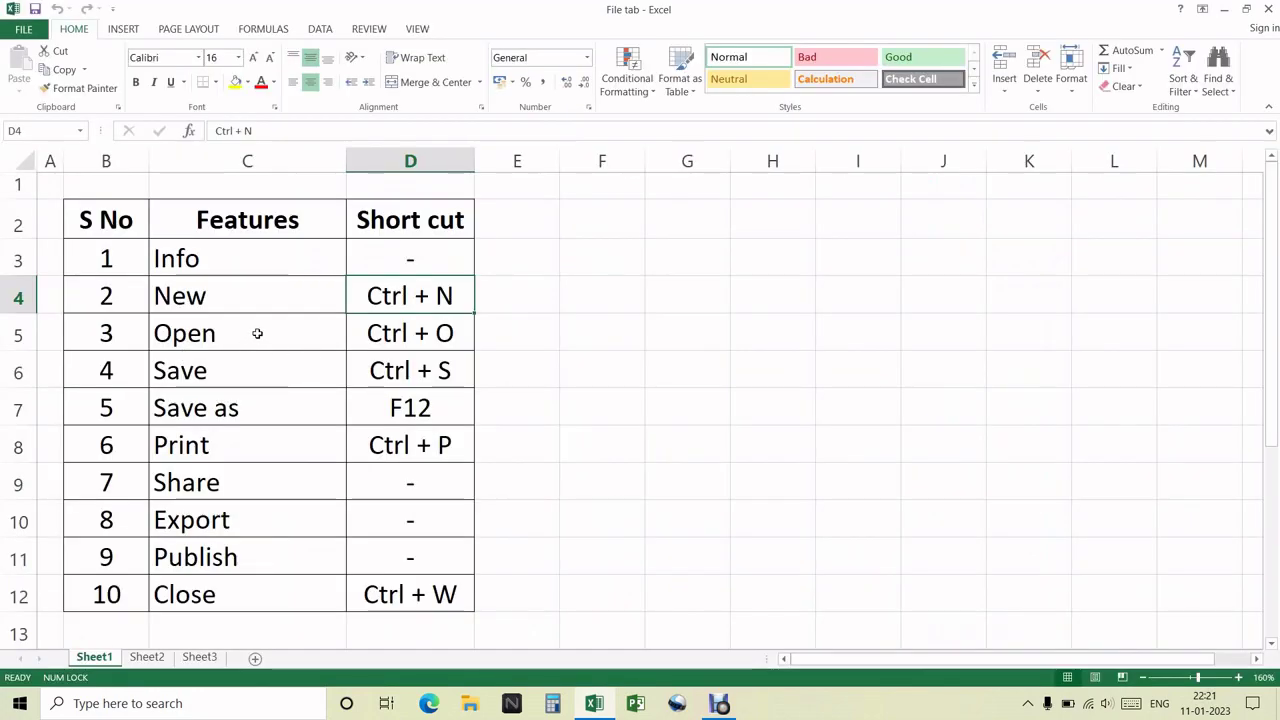
Select the Open entry in the feature list and view the recent workbooks on the Open page
click(257, 333)
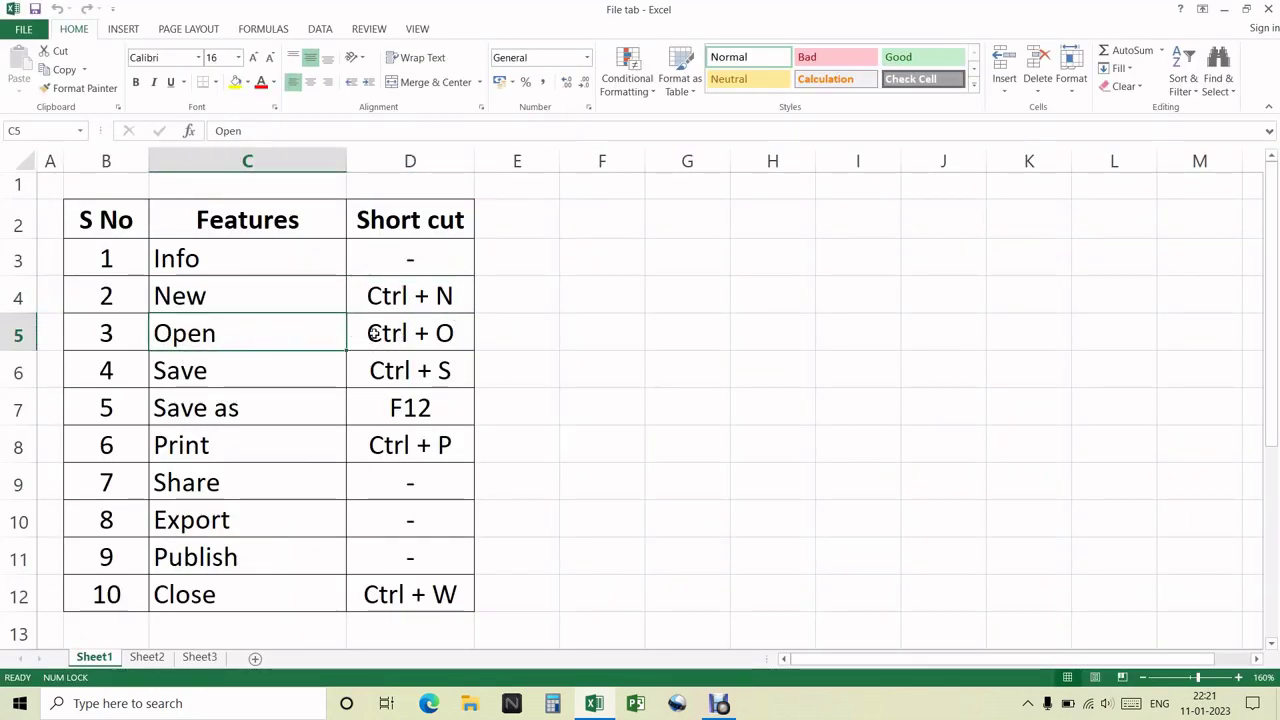
click(23, 29)
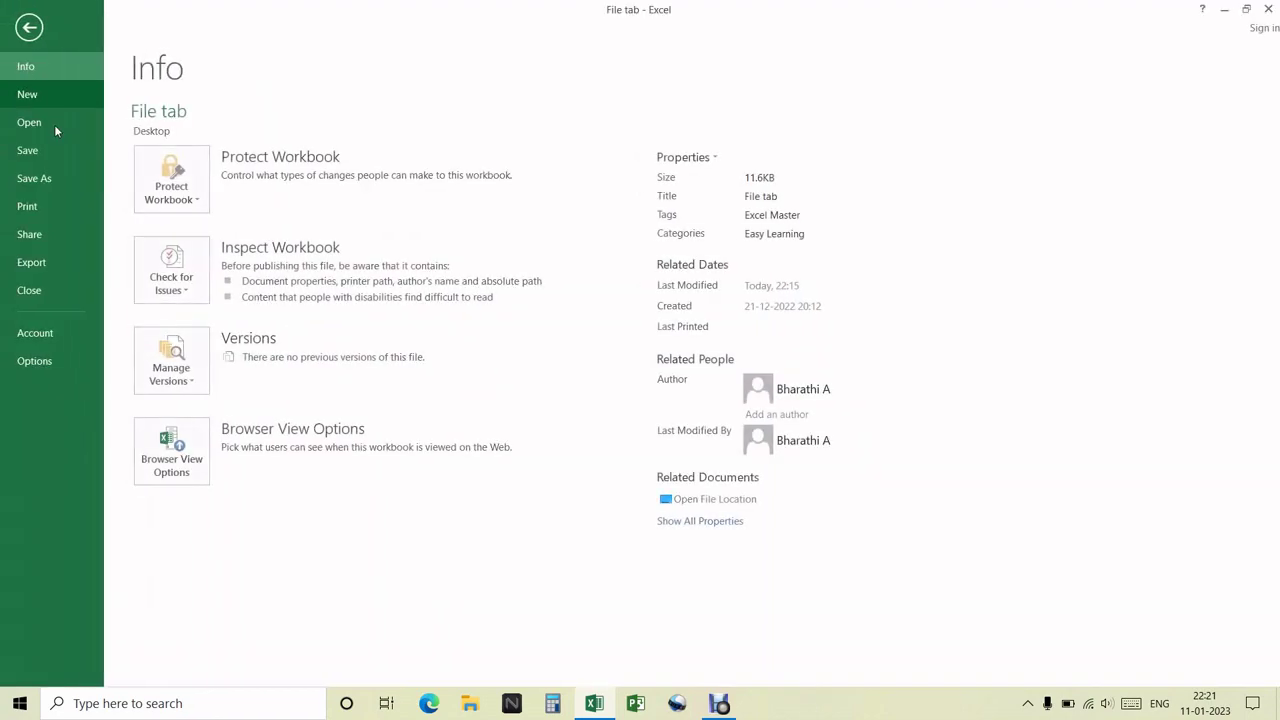
click(58, 128)
click(31, 38)
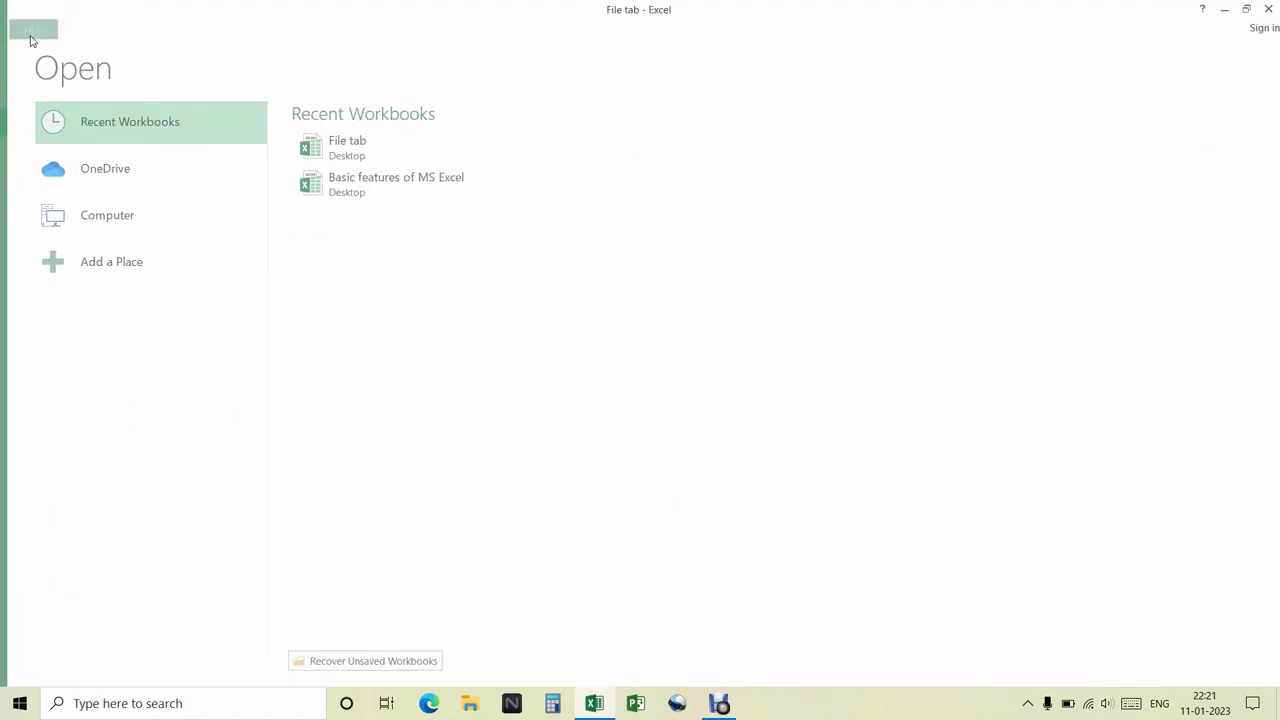
Browse the computer's OneDrive folder for a workbook to open, and cancel without opening a file
click(362, 341)
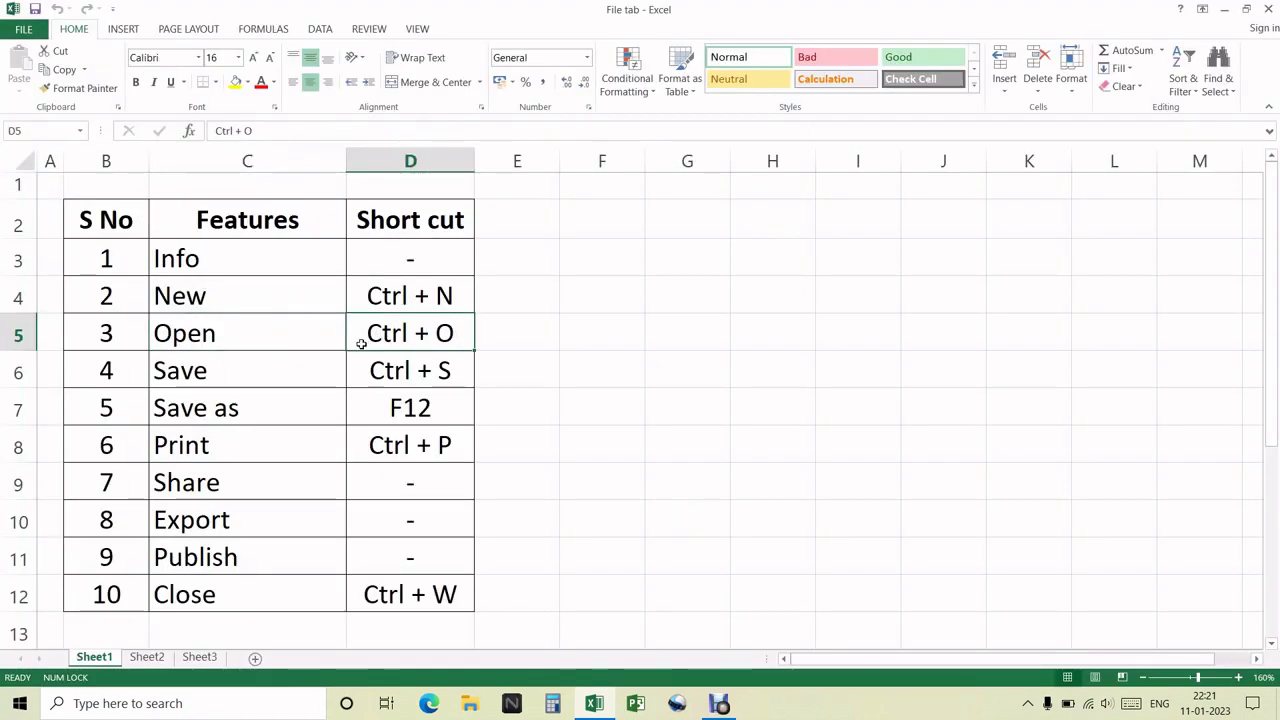
key(ctrl+o)
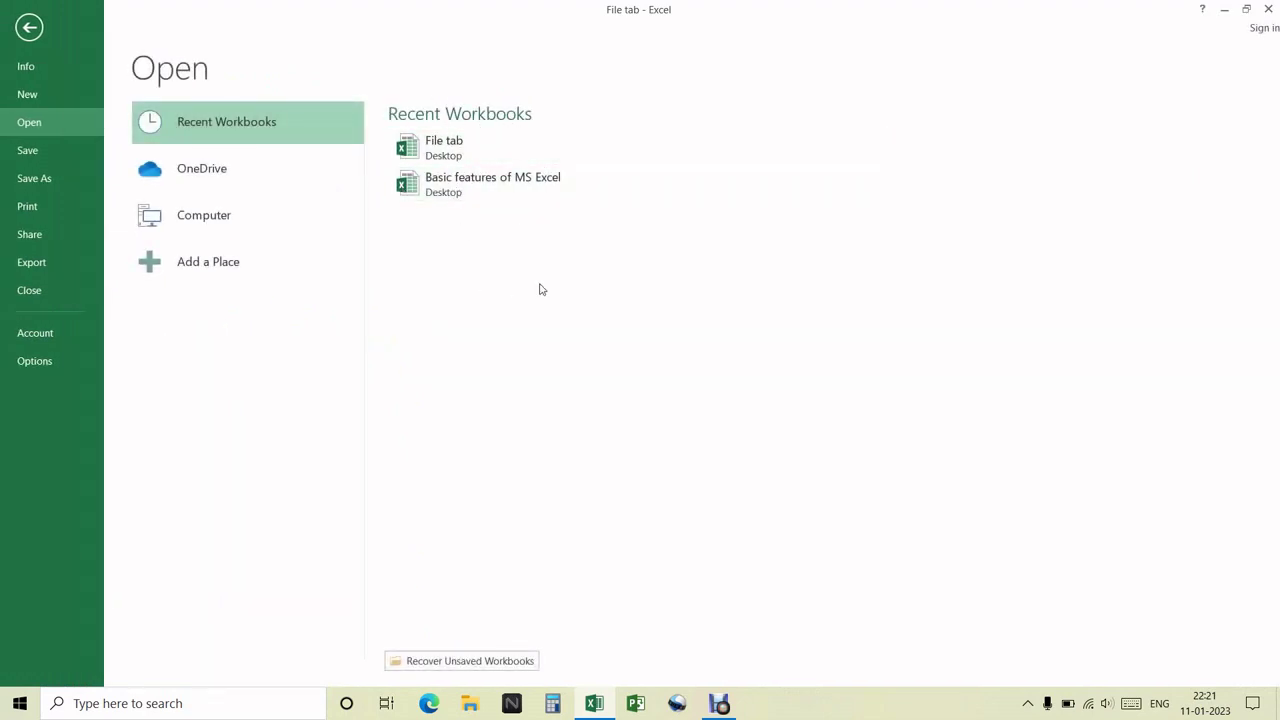
click(241, 221)
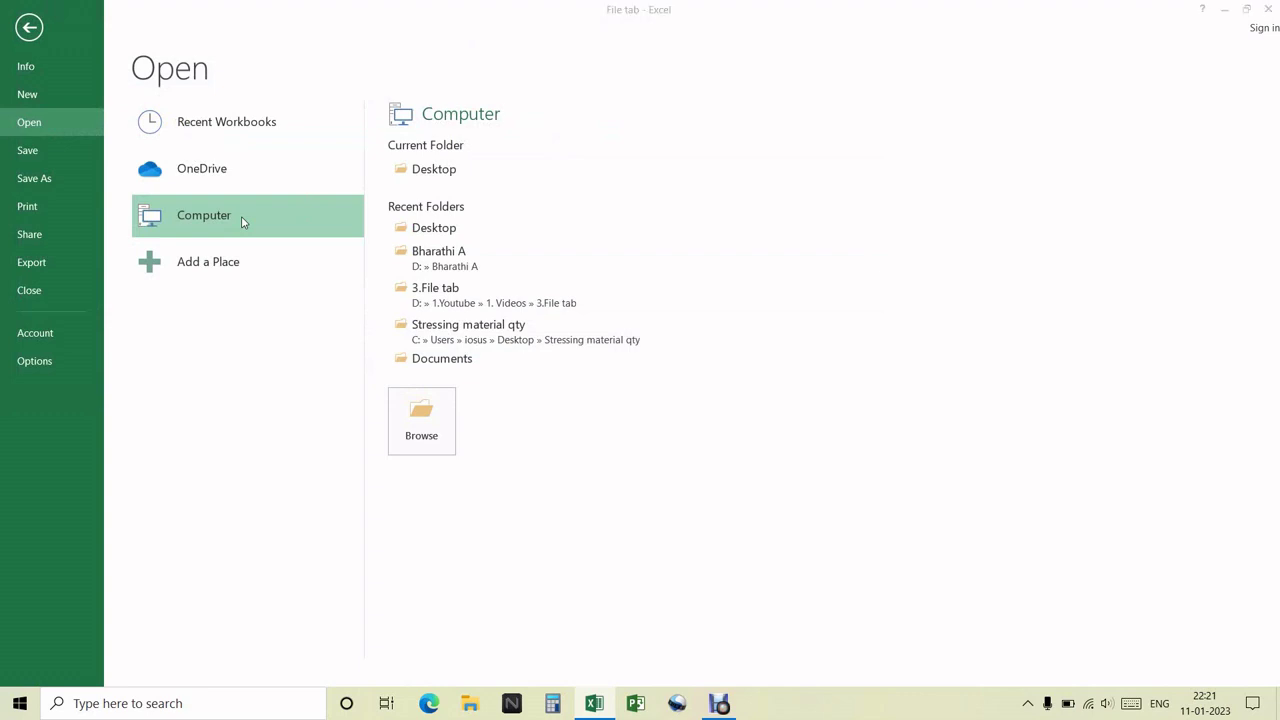
click(241, 221)
click(238, 43)
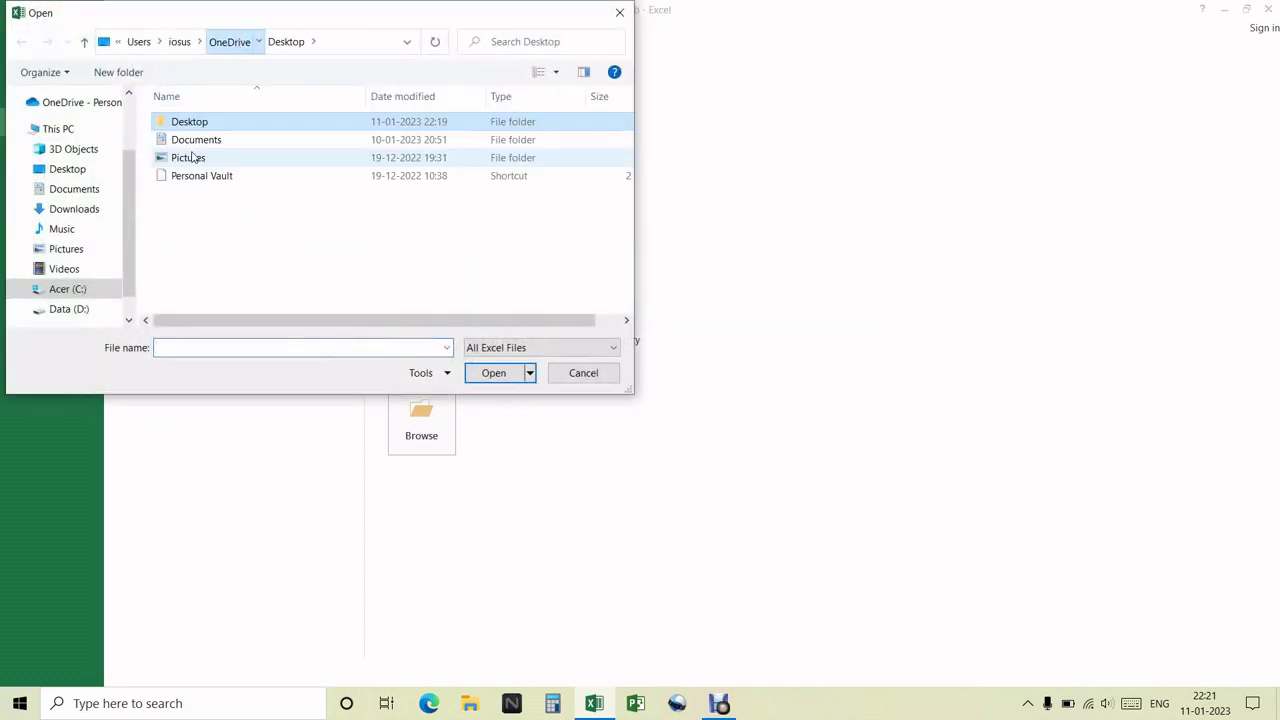
click(585, 373)
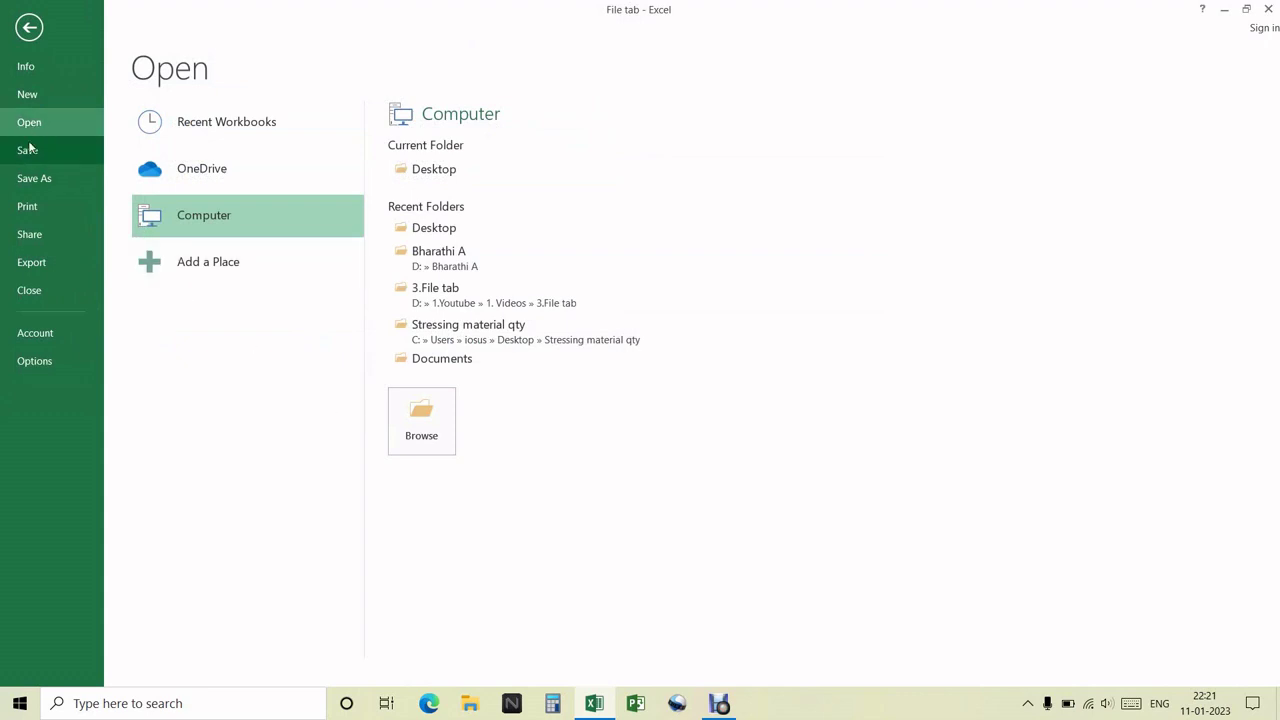
click(29, 27)
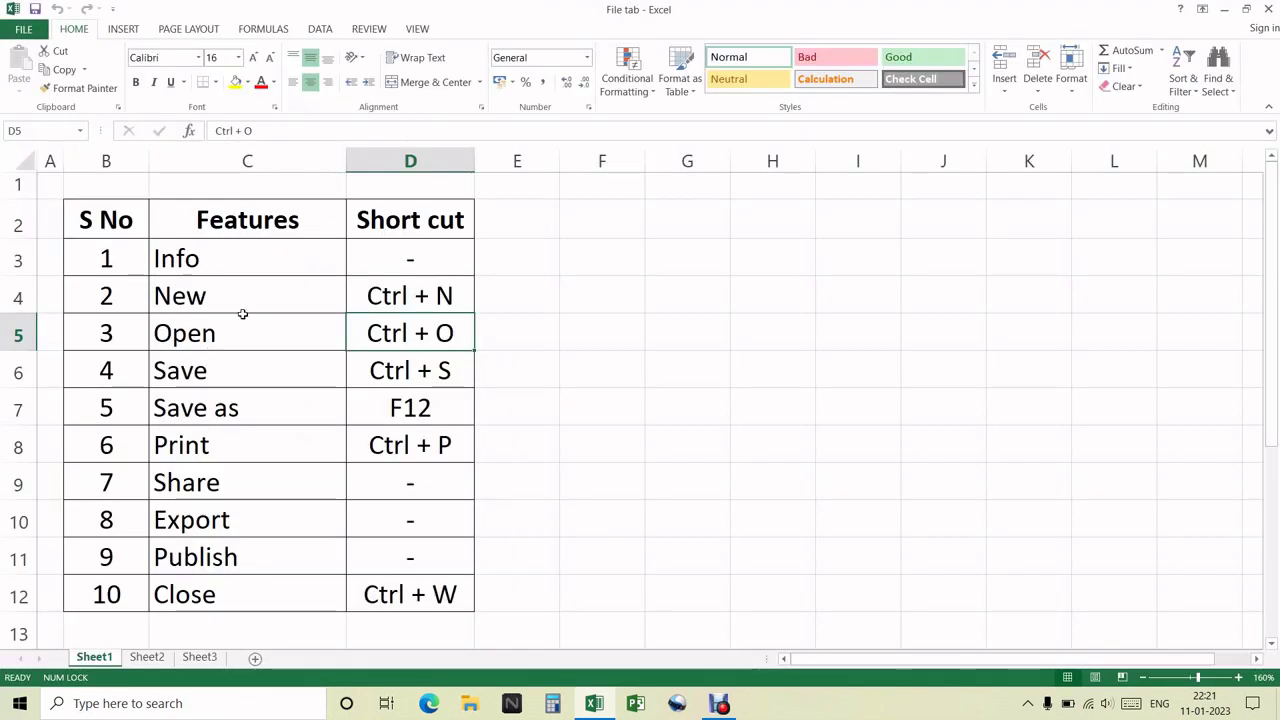
Save a copy of the workbook as File tab in the Softwares folder on the Desktop, keeping the Excel Workbook type
click(397, 370)
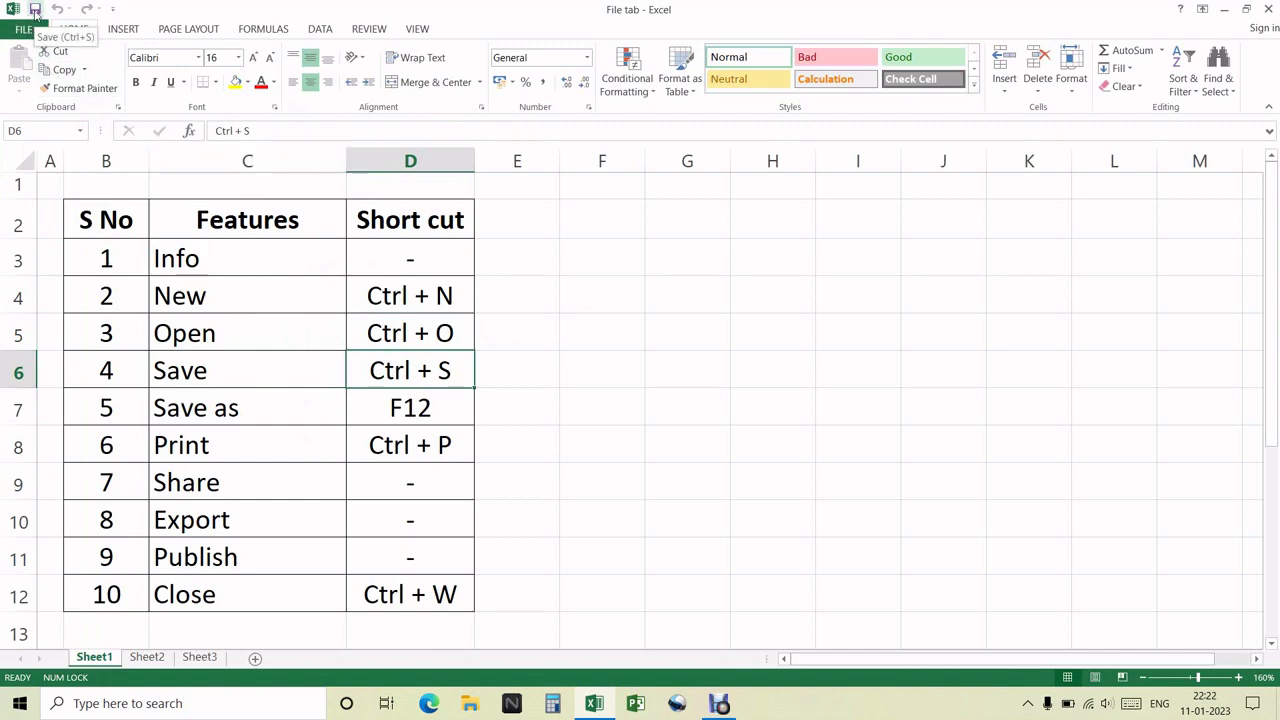
click(330, 410)
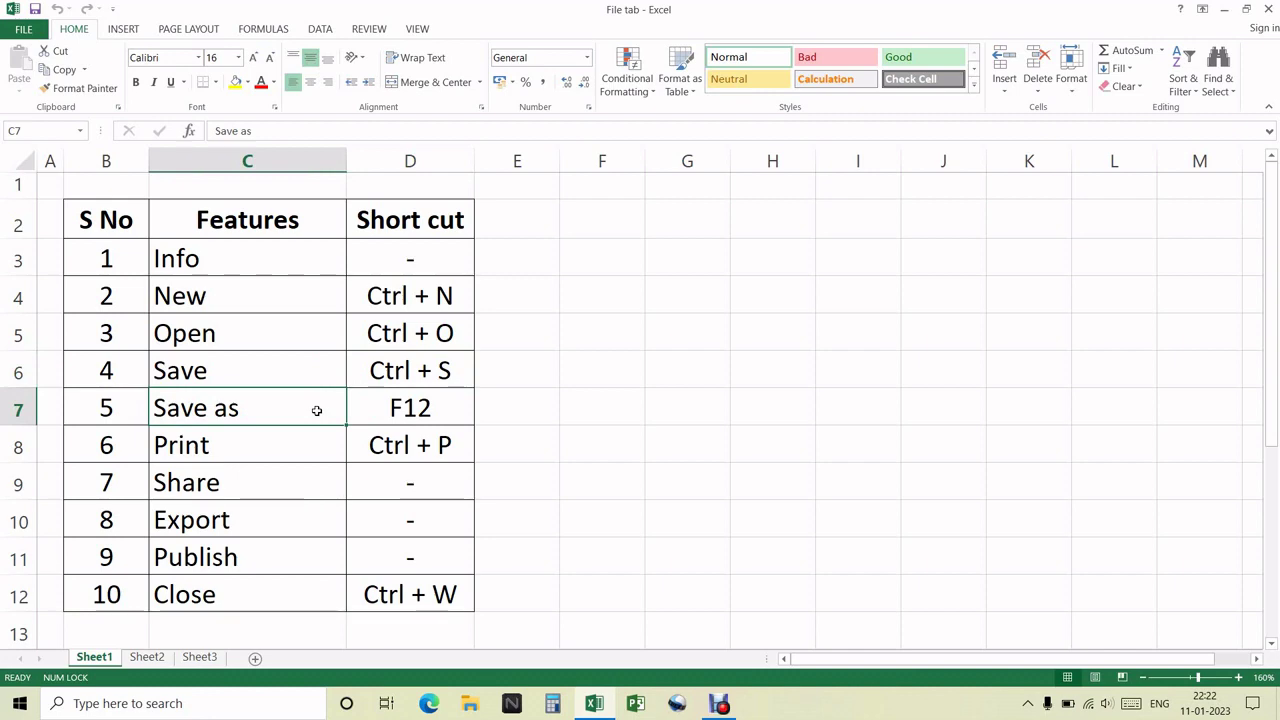
key(F12)
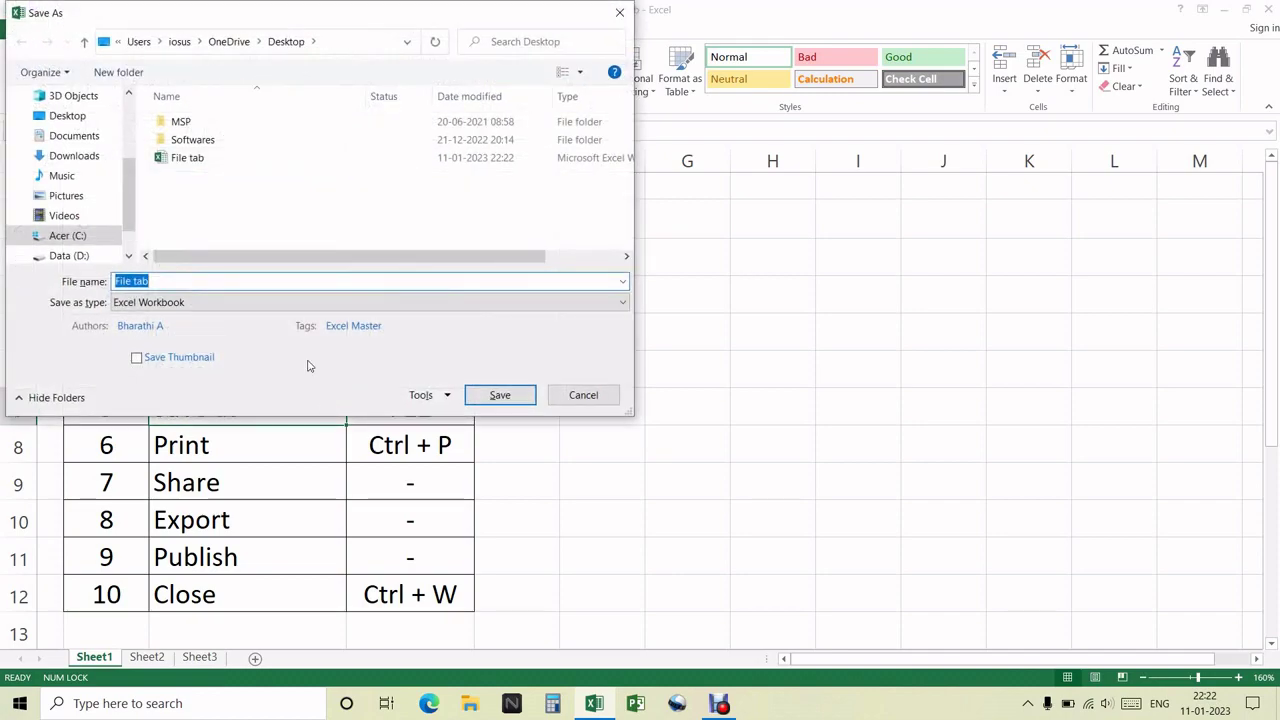
click(306, 226)
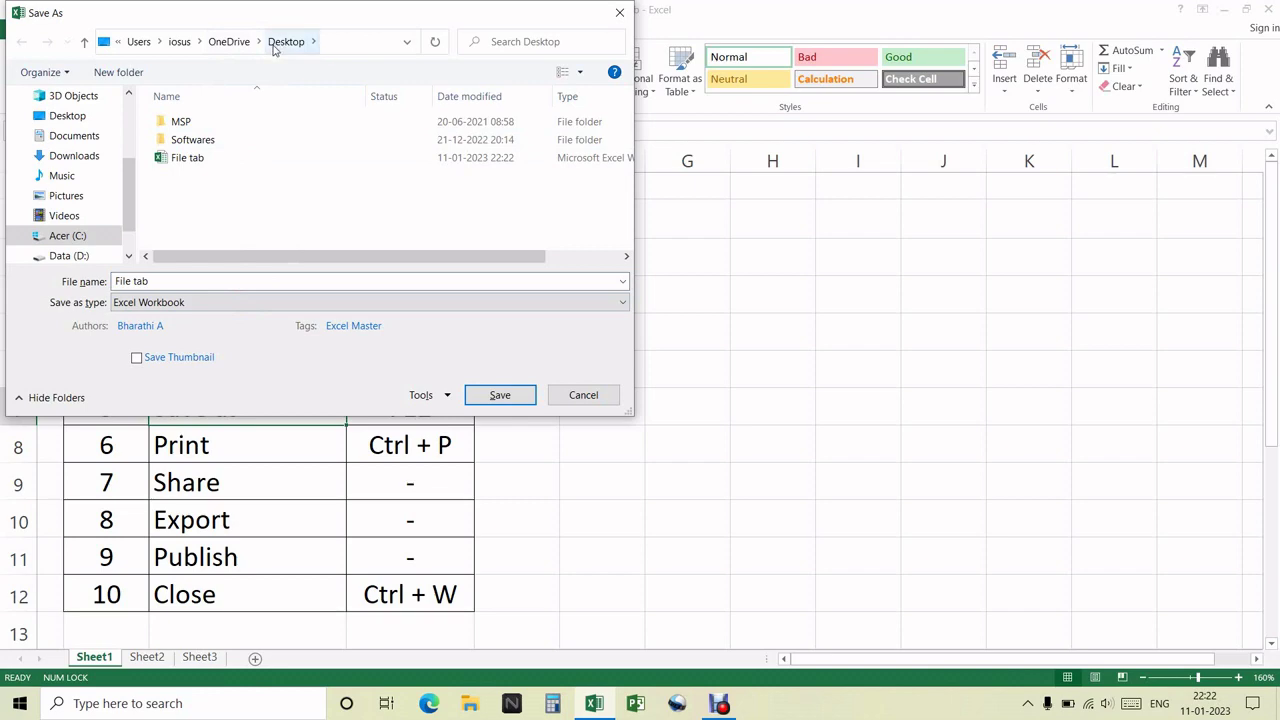
double_click(201, 140)
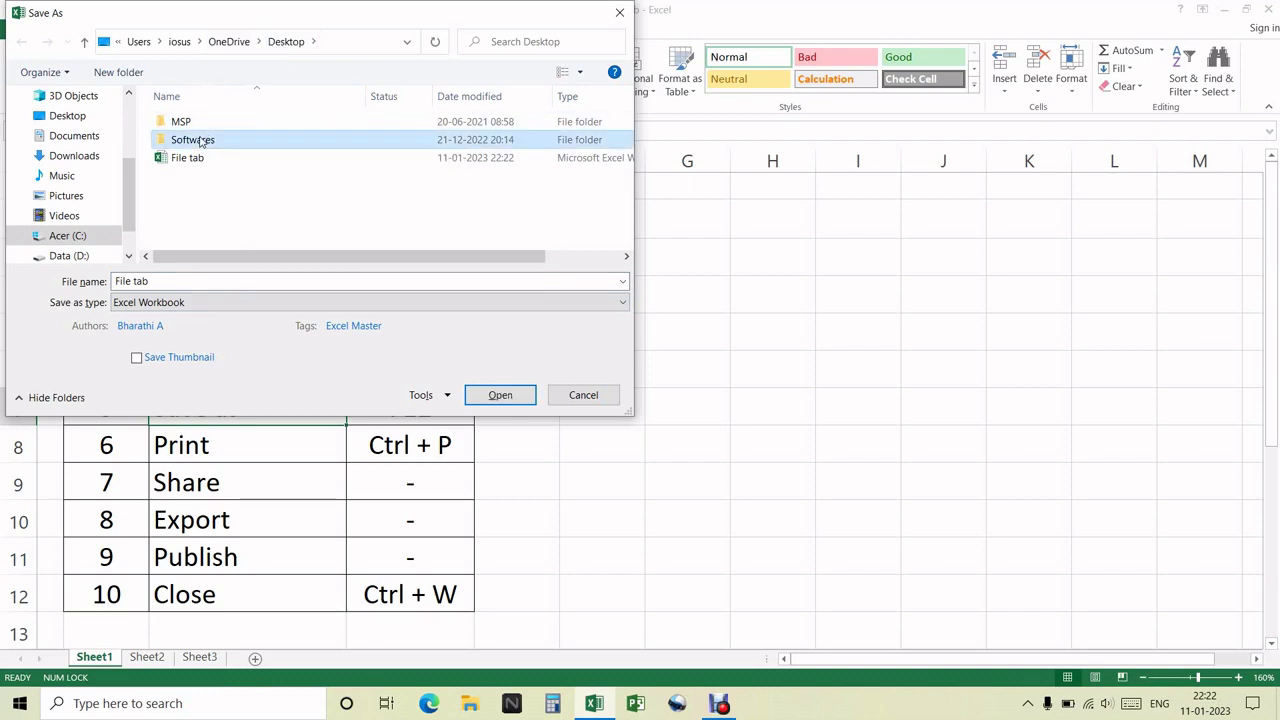
click(519, 396)
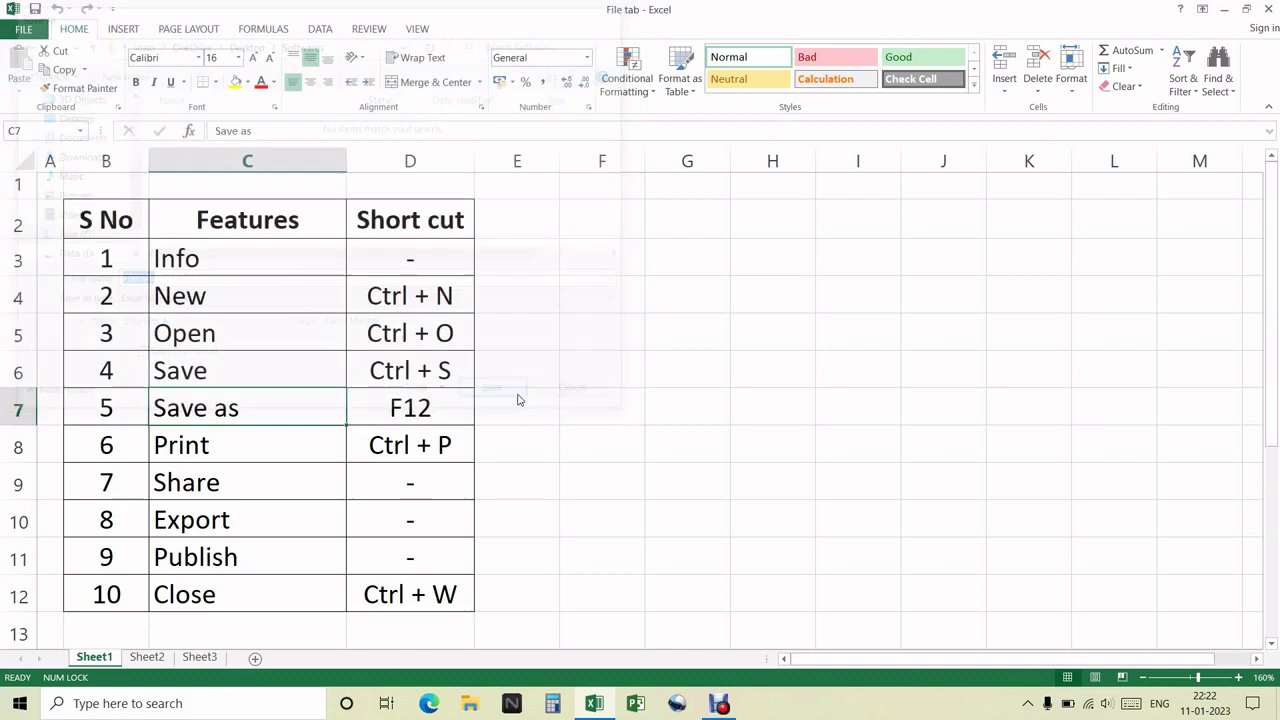
click(511, 394)
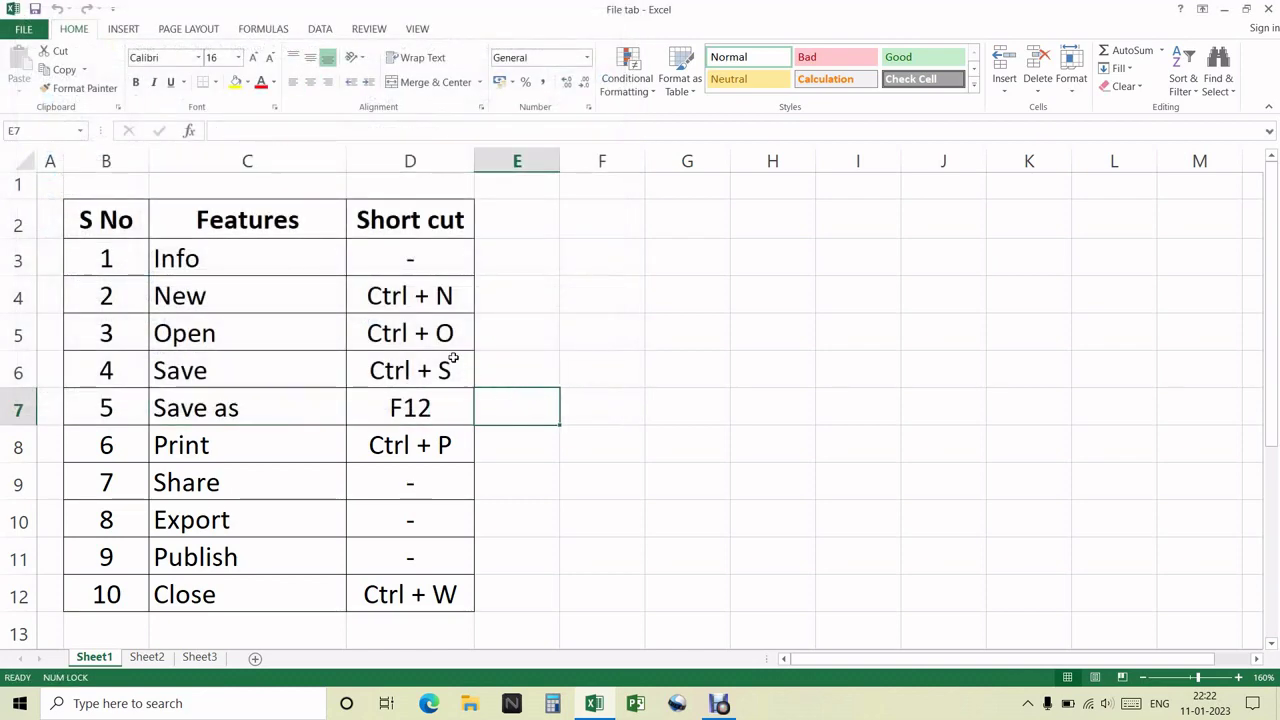
Select the Print entry in the feature list and open the print preview of the worksheet
click(242, 441)
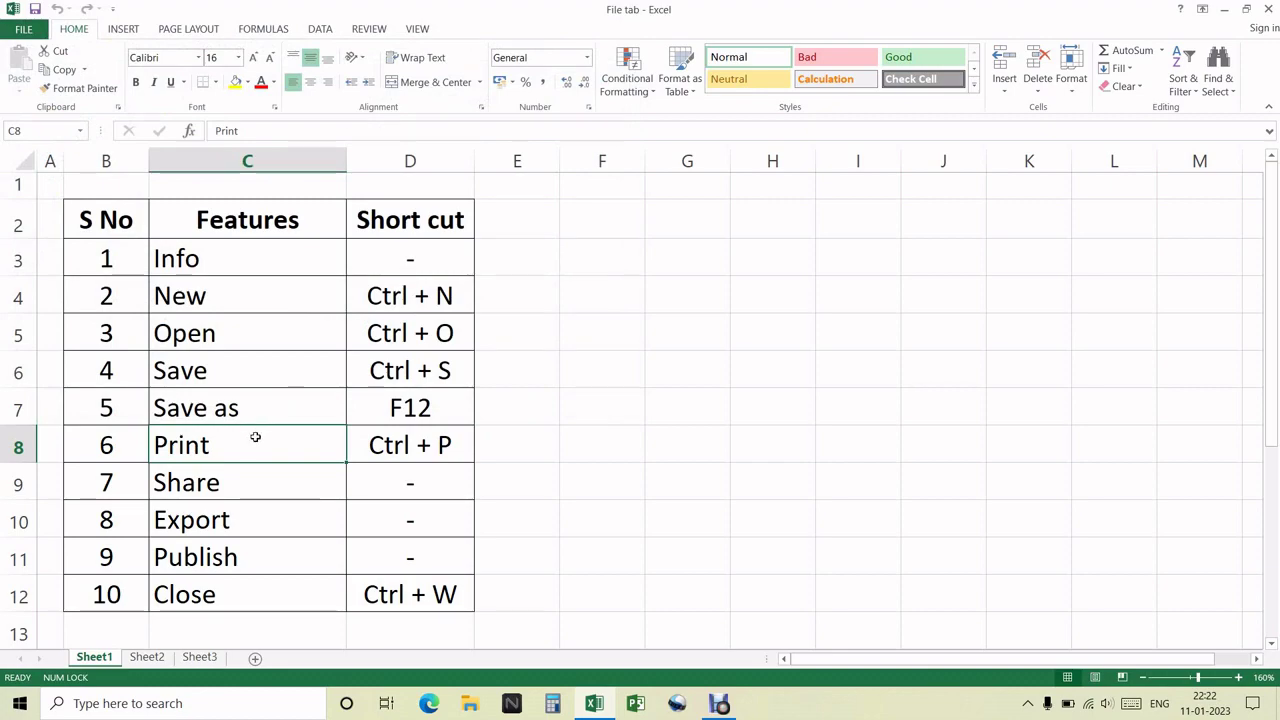
click(24, 29)
click(29, 27)
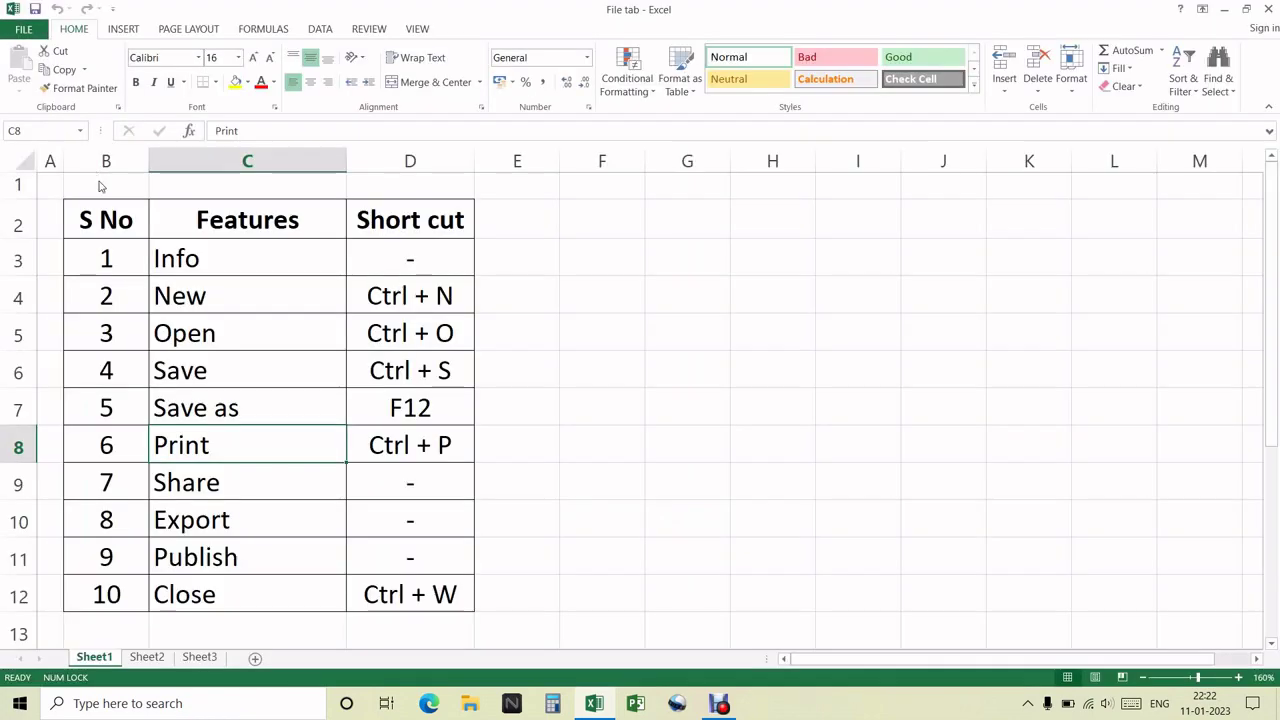
key(ctrl+p)
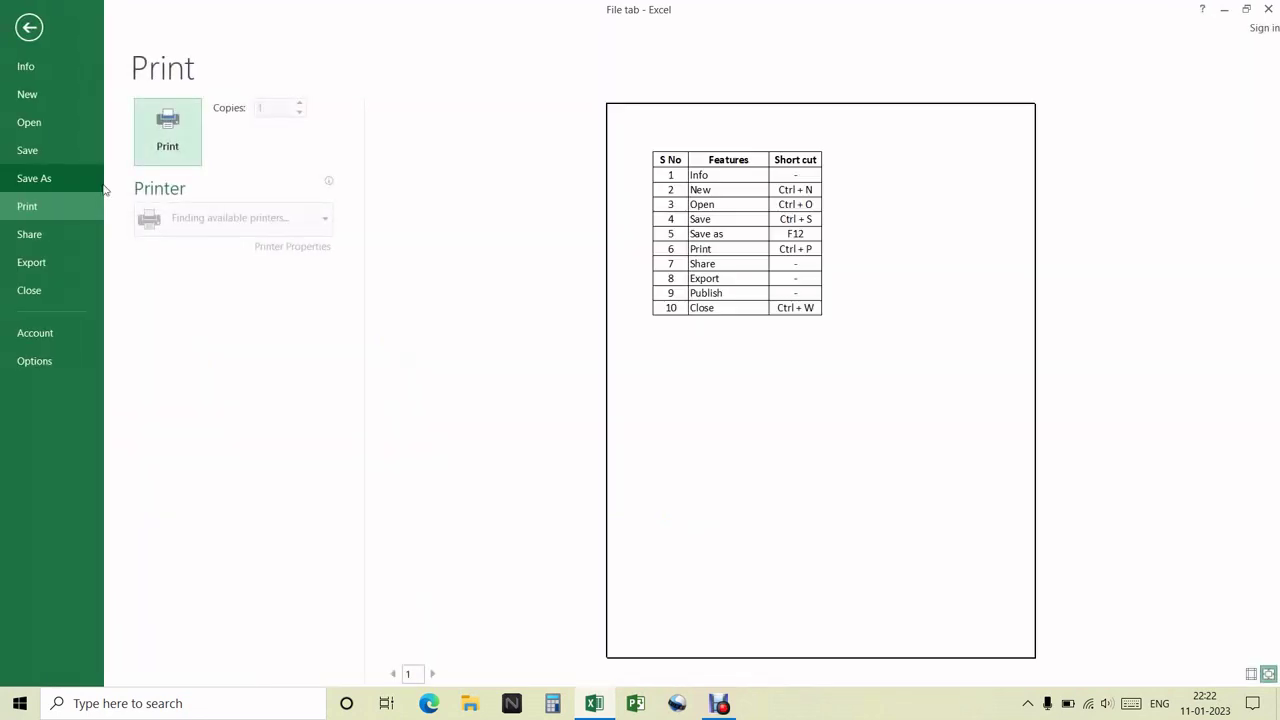
View the available printers and the paper sizes in the print settings without changing either
click(295, 222)
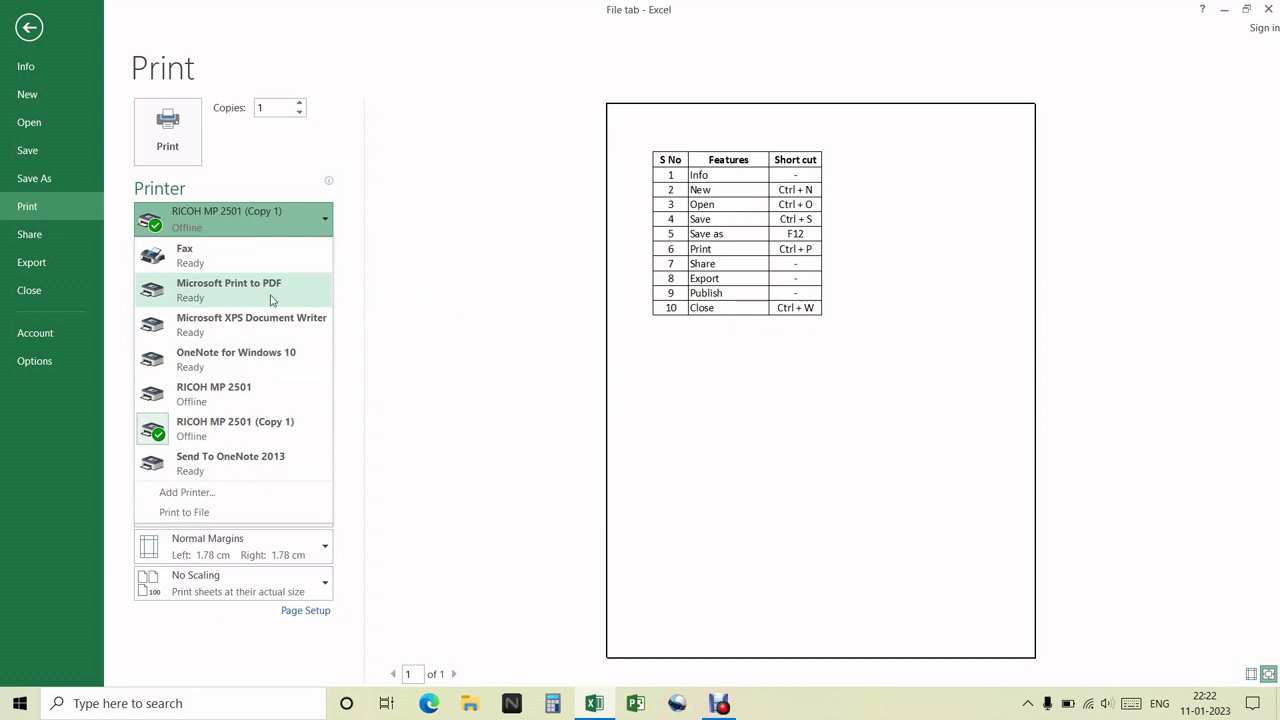
click(466, 294)
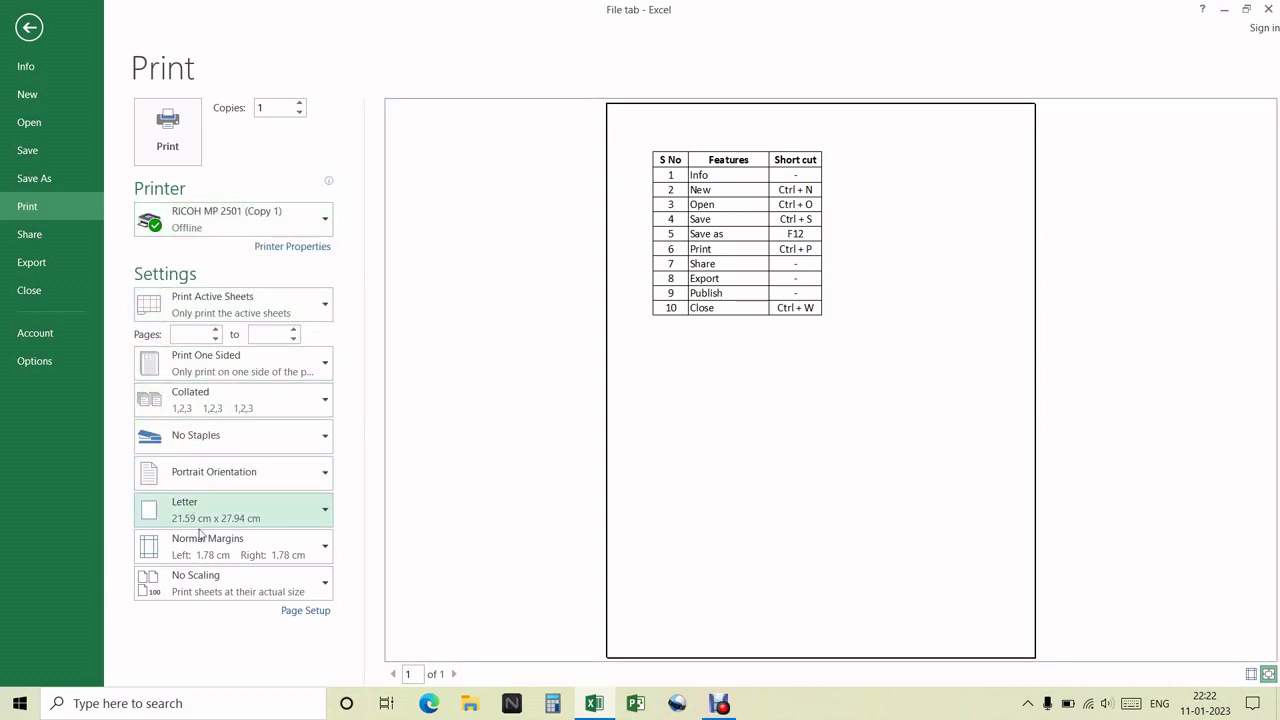
click(321, 513)
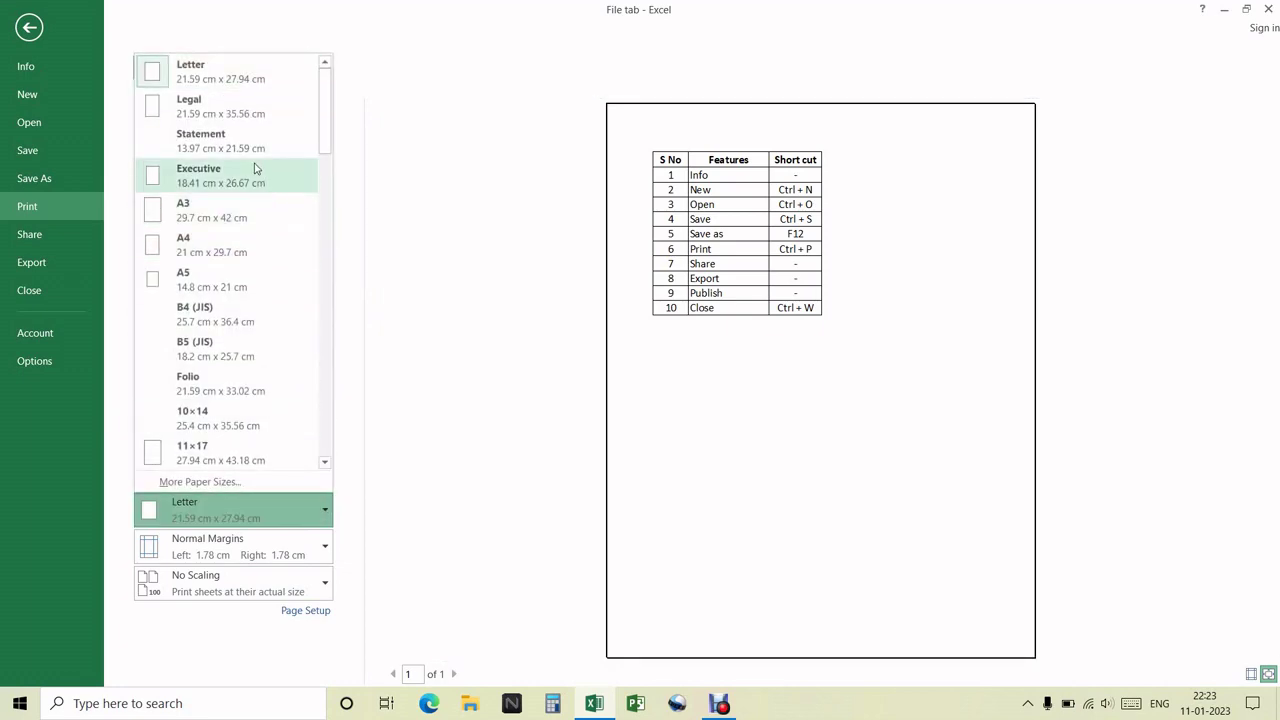
click(437, 354)
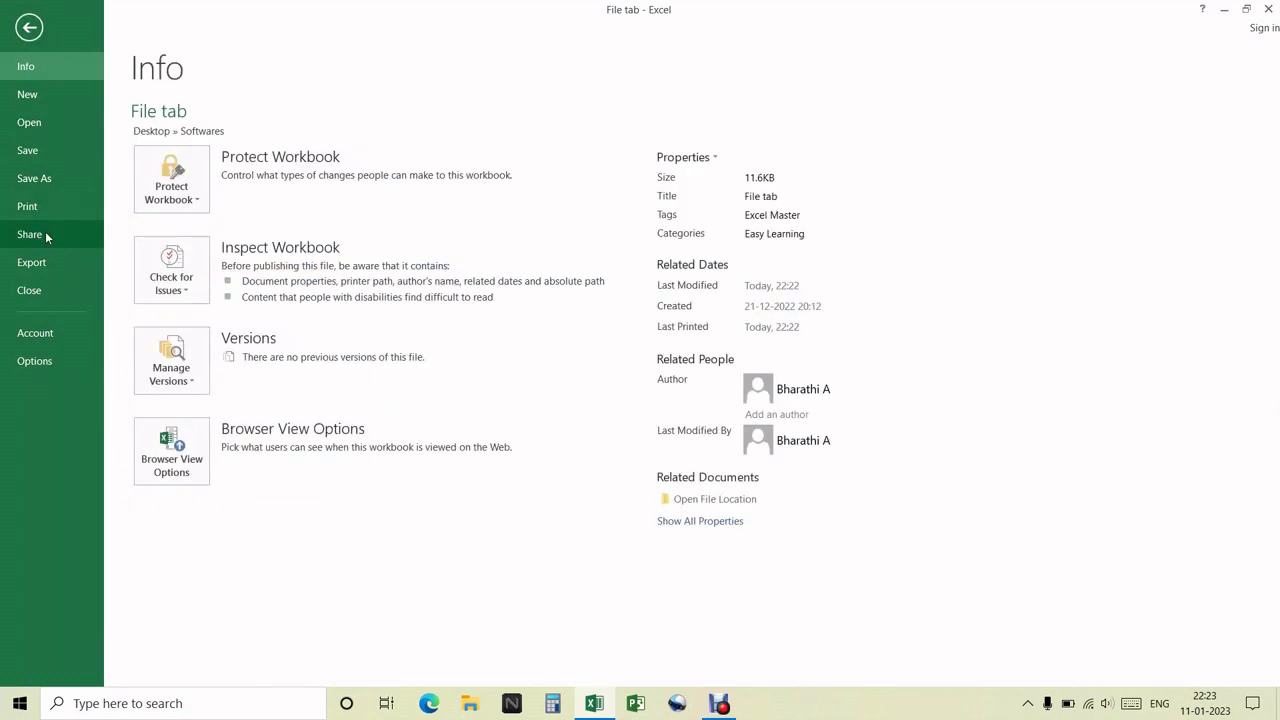
View the Invite People and Email sharing options for the workbook and return to the worksheet
click(45, 233)
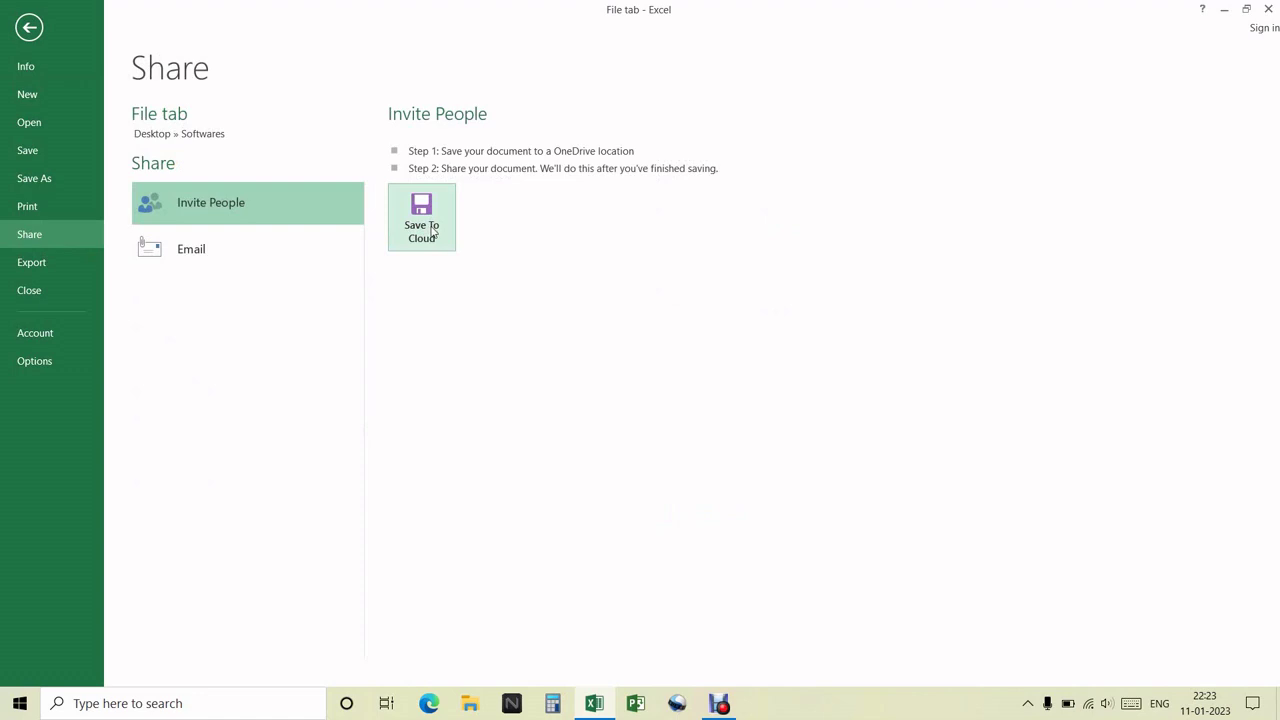
click(266, 263)
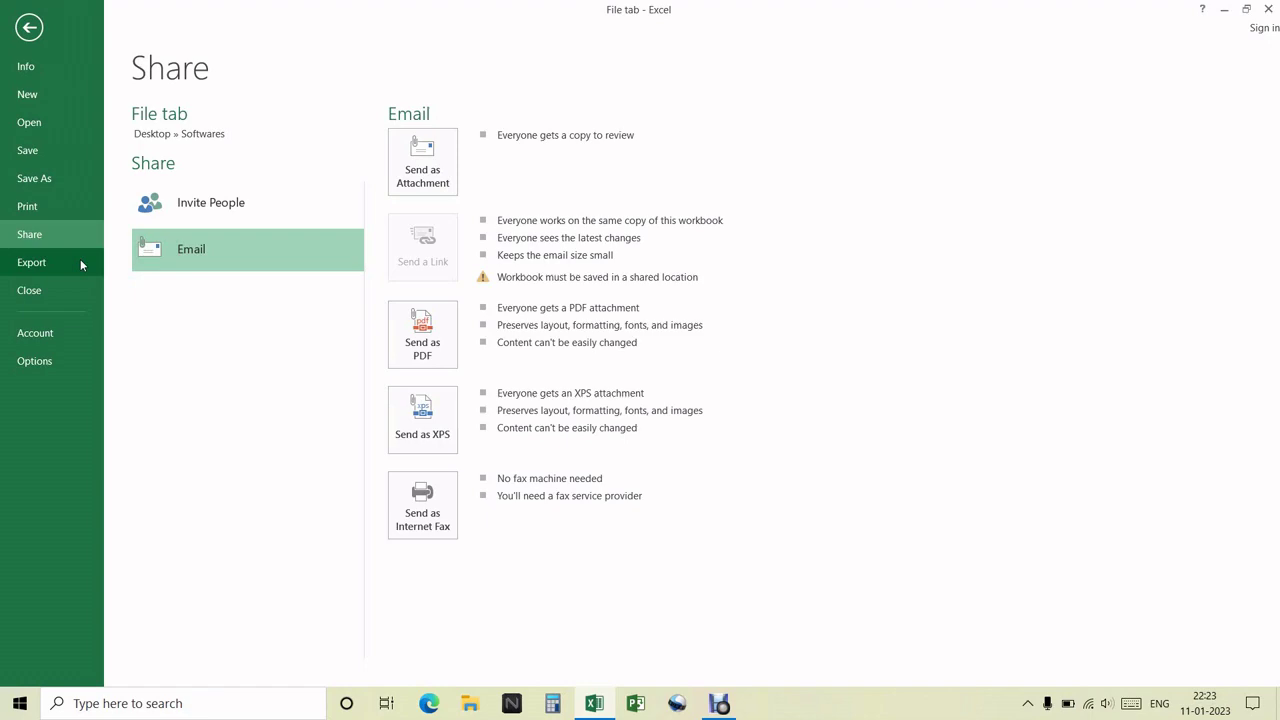
click(29, 27)
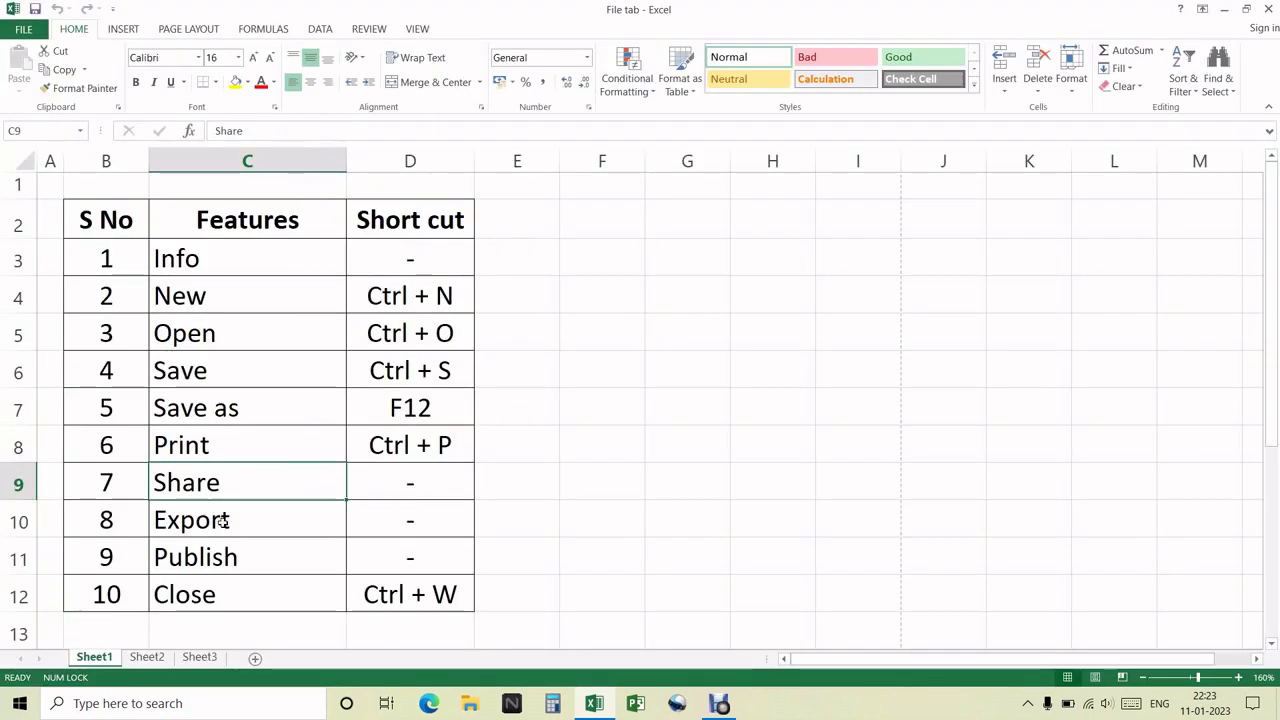
Select the Export entry in the feature list and view the PDF/XPS and Change File Type export options
click(222, 521)
click(23, 28)
click(64, 260)
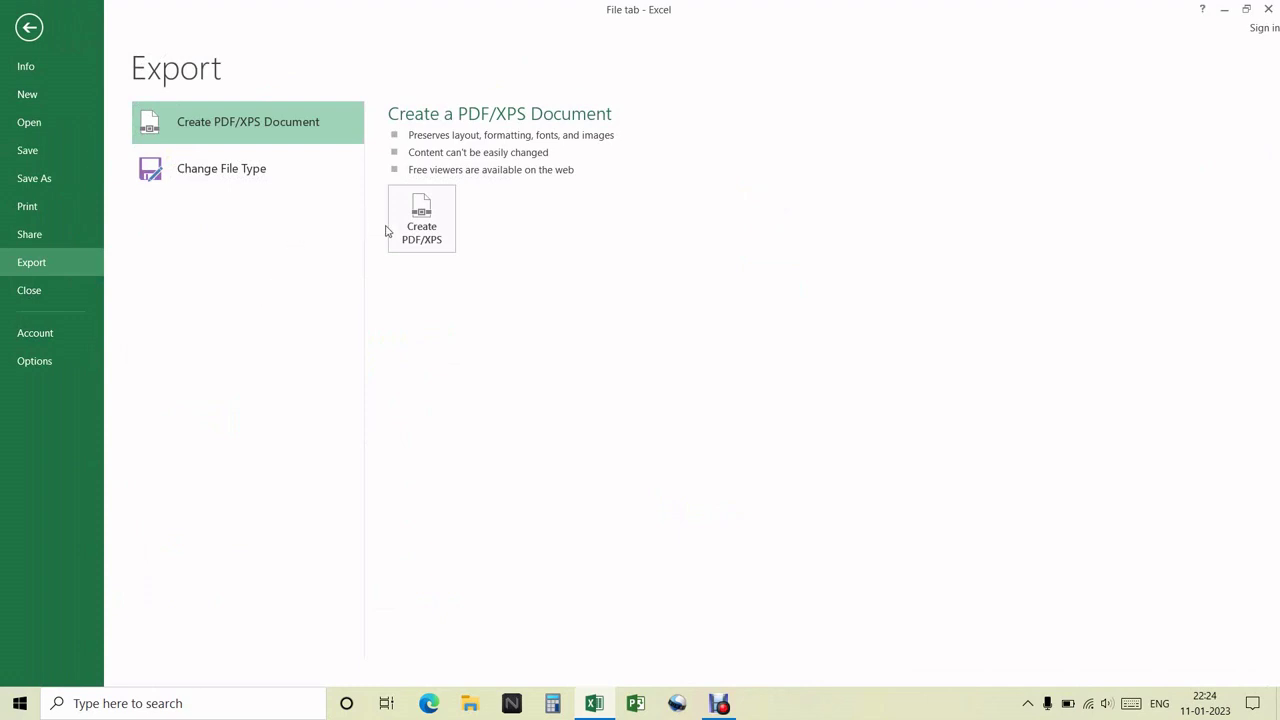
click(220, 171)
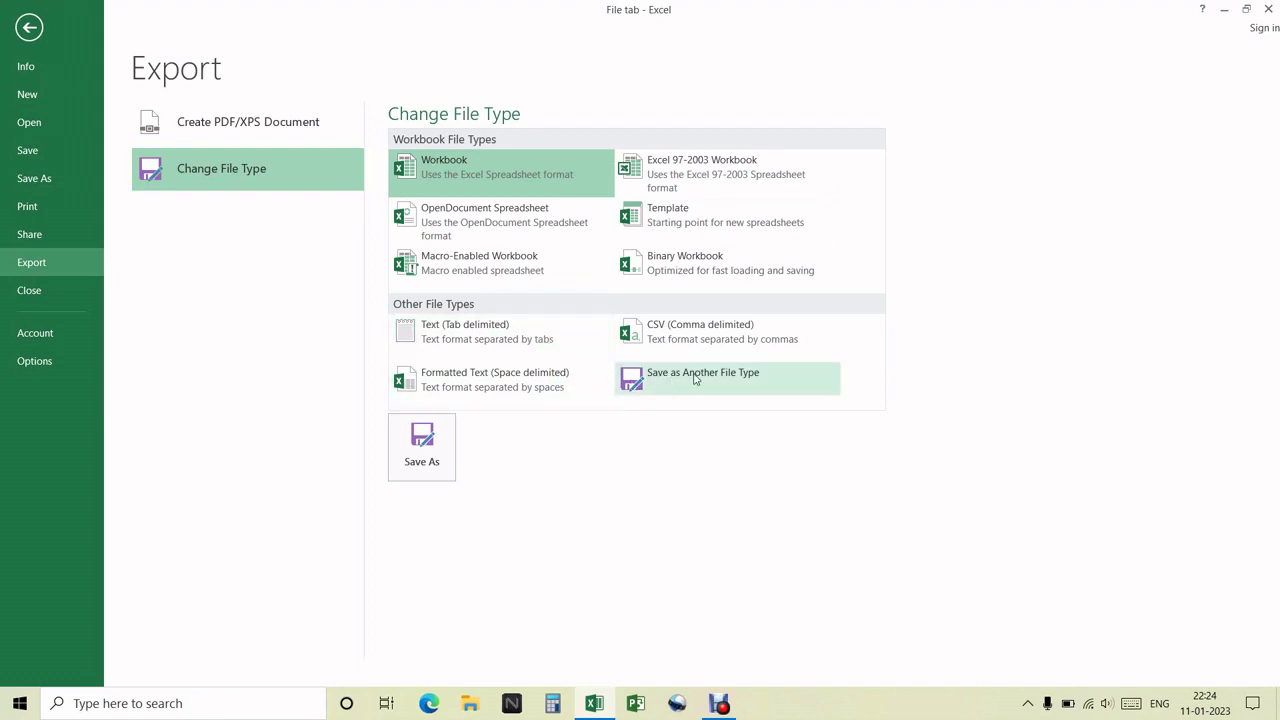
View the file types offered for saving the workbook from Change File Type, and cancel without saving
click(453, 456)
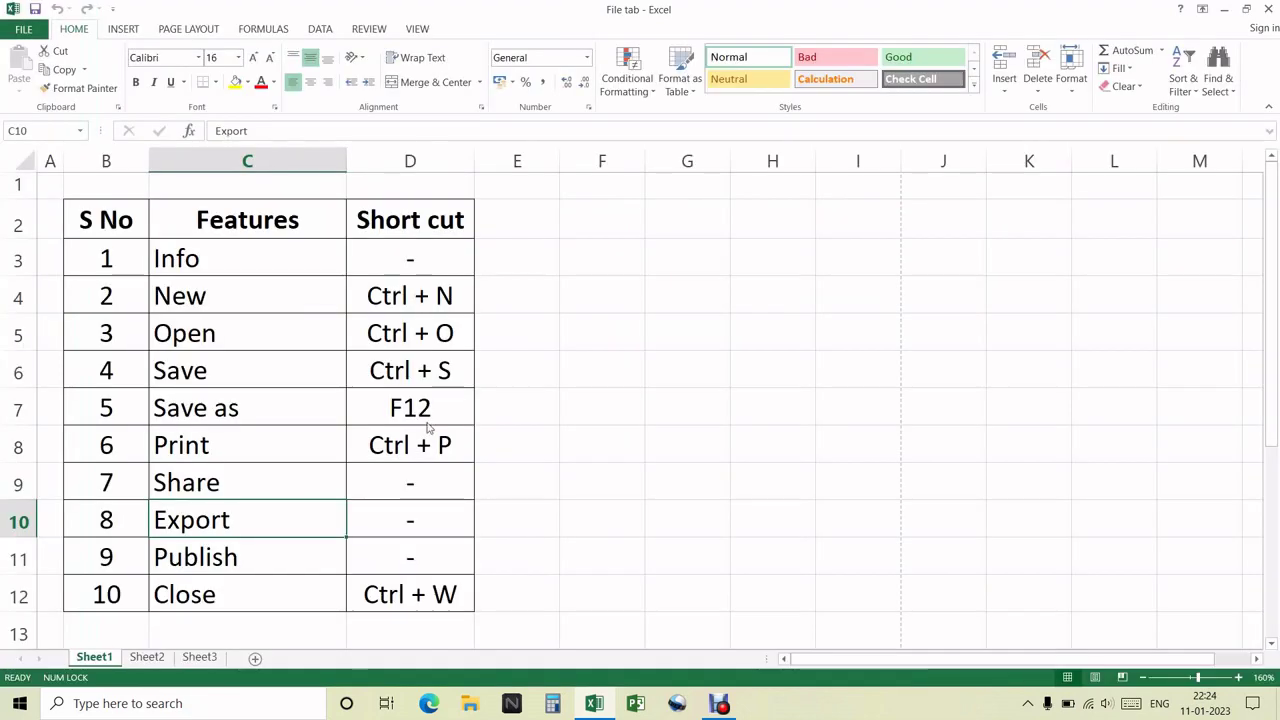
click(172, 303)
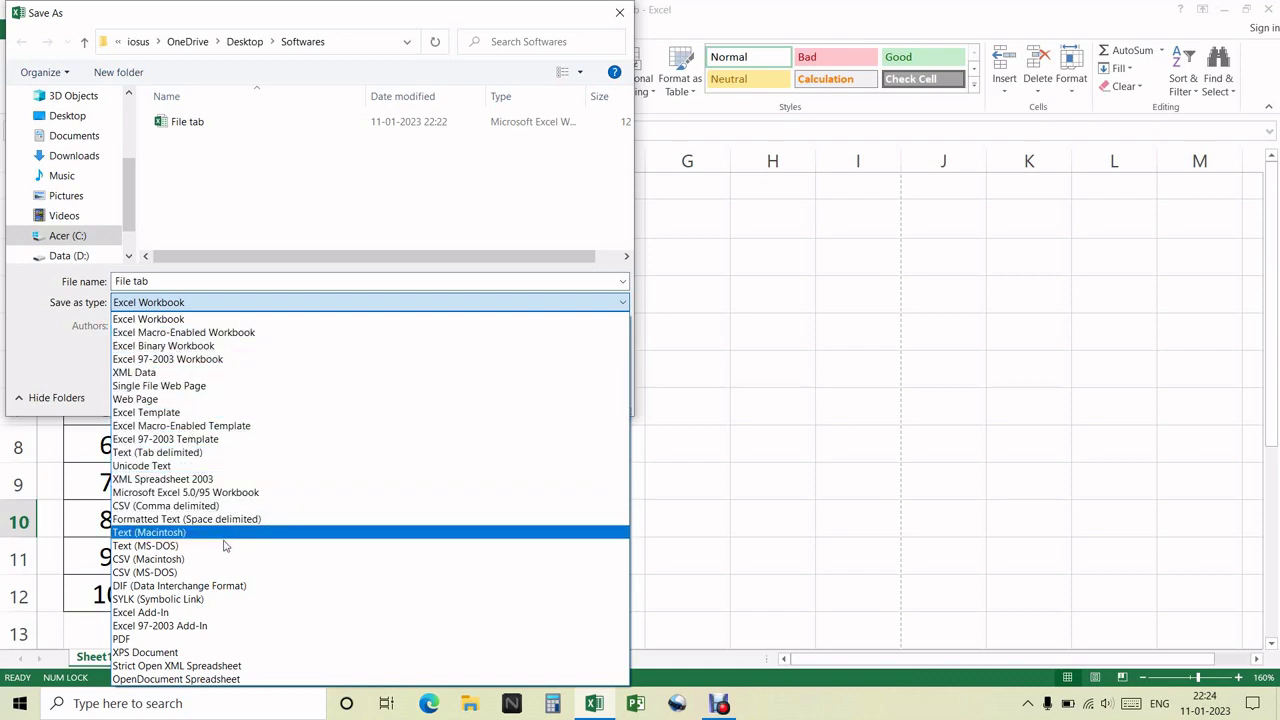
click(295, 218)
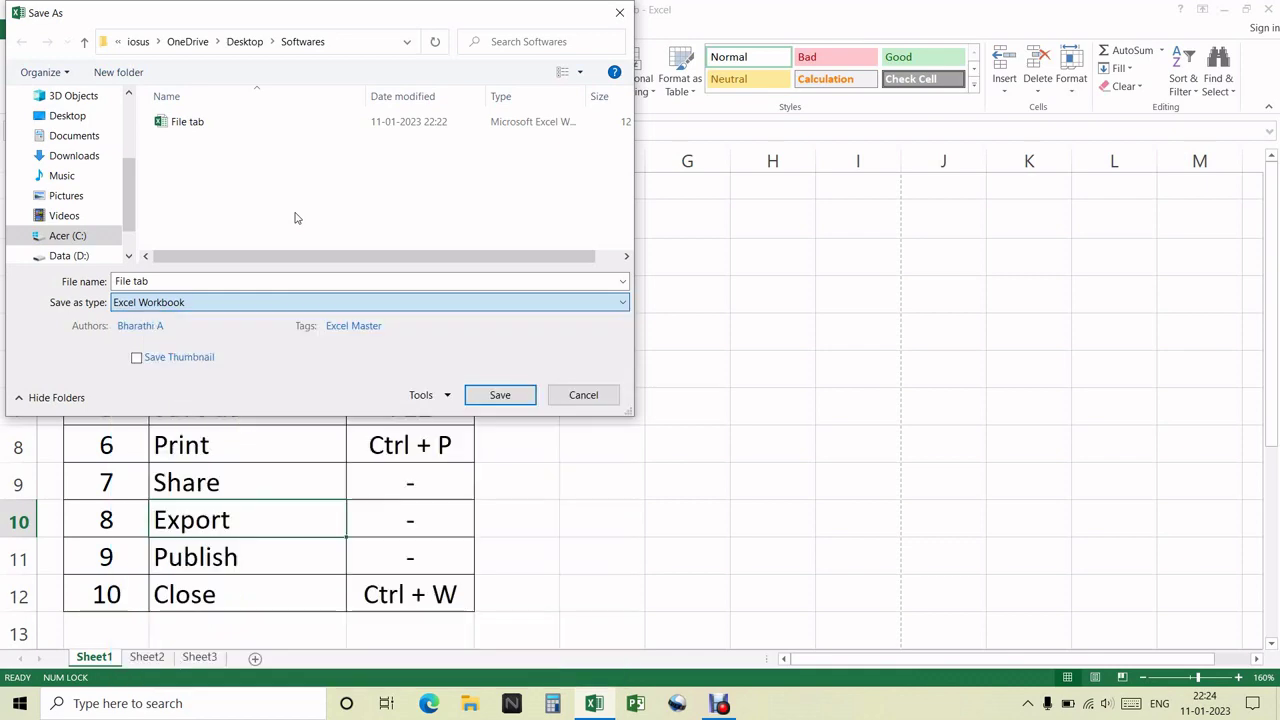
click(584, 396)
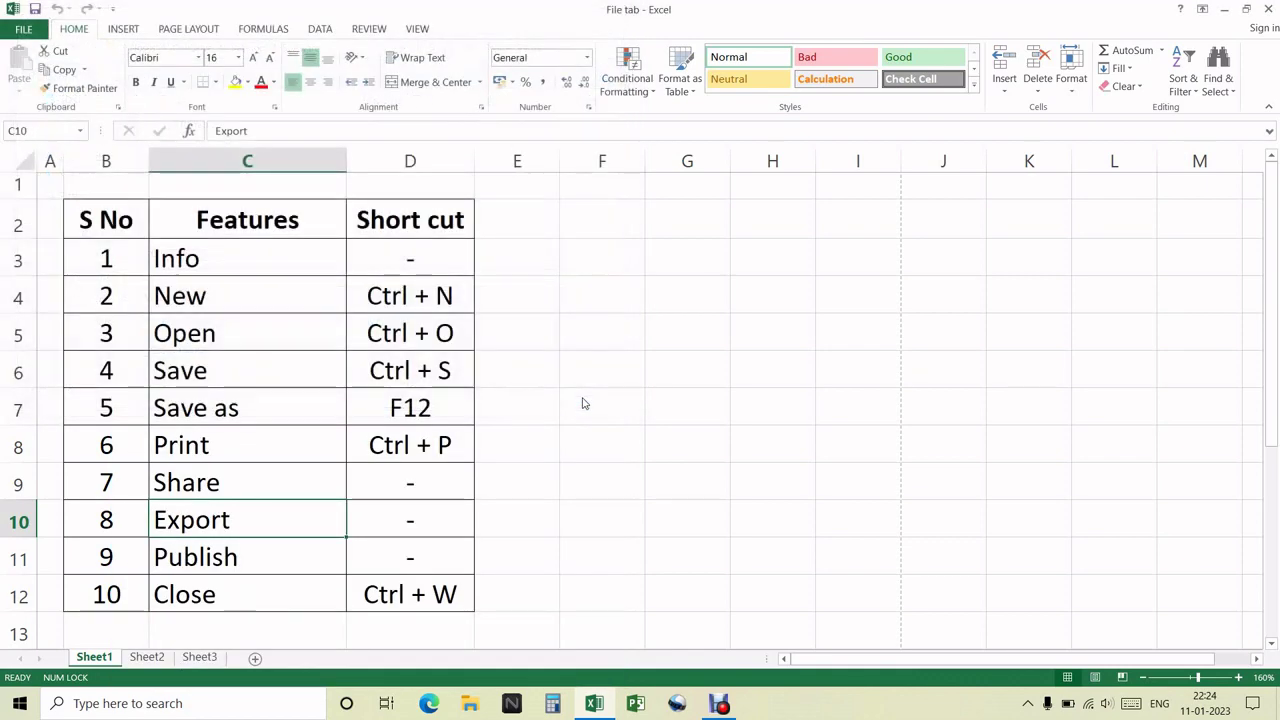
Select the Publish entry in the feature list, view the OneDrive location through Save To Cloud, and return to the worksheet
click(250, 552)
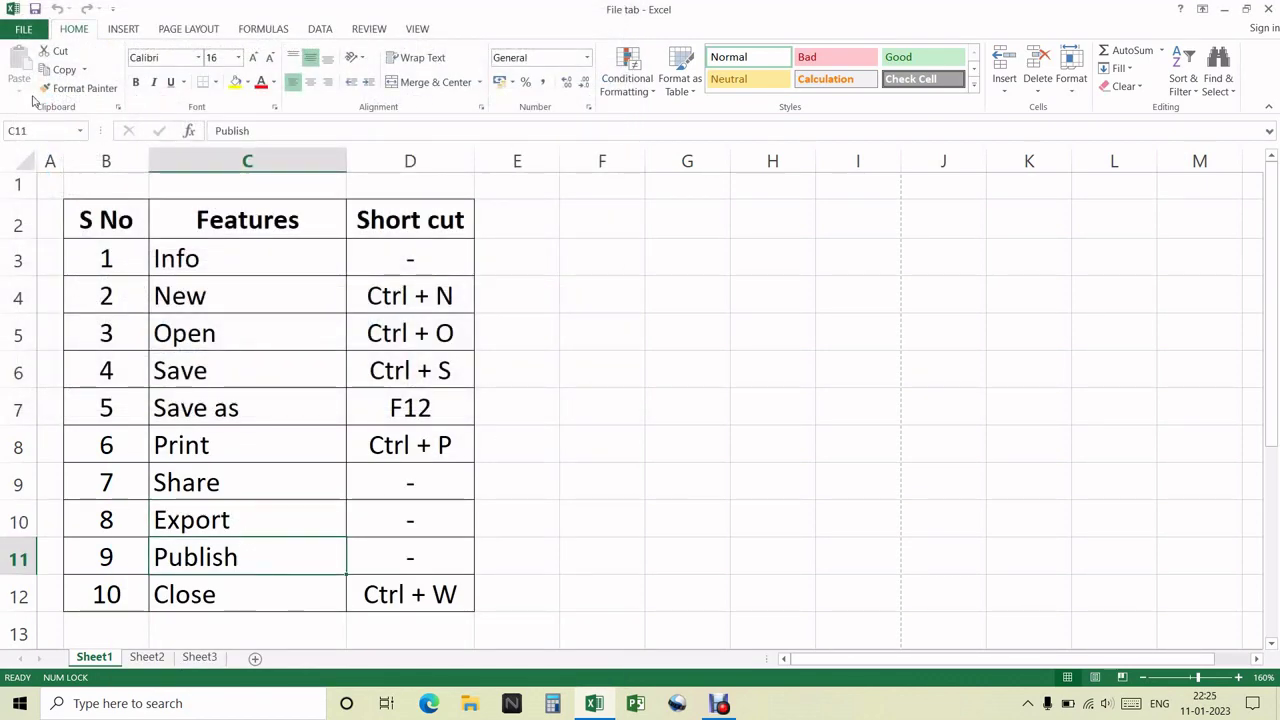
click(23, 28)
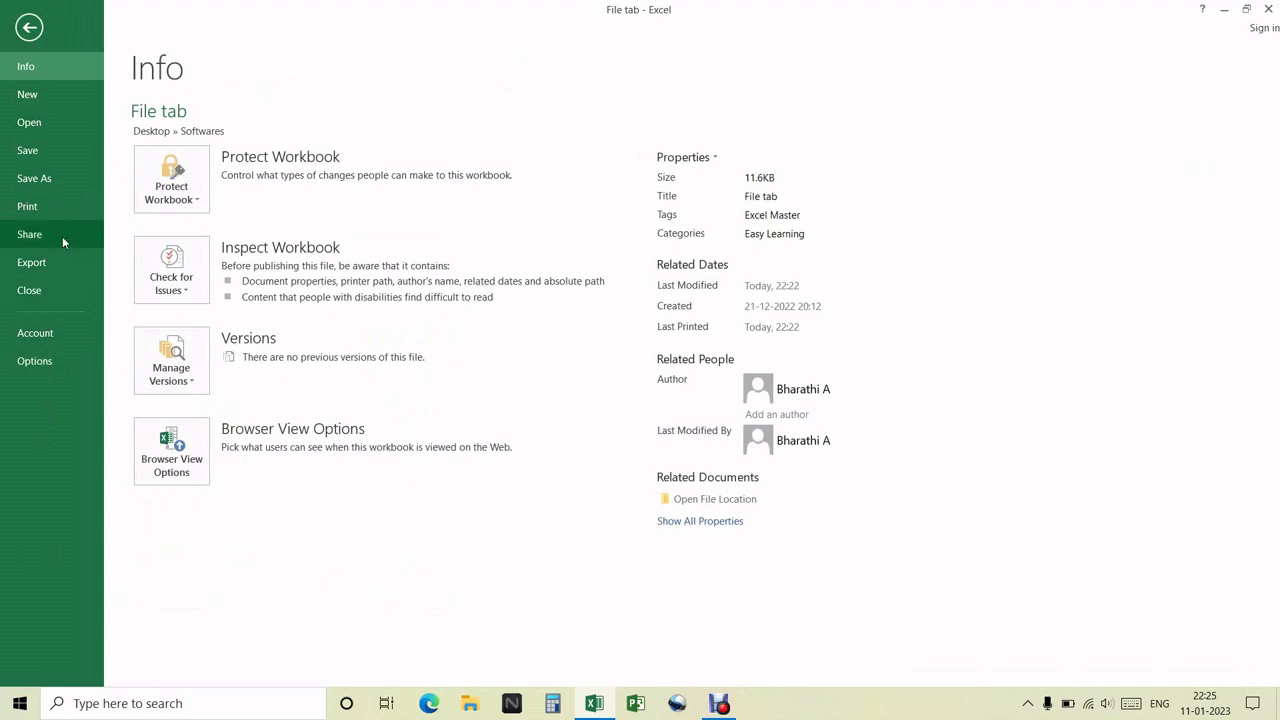
click(62, 238)
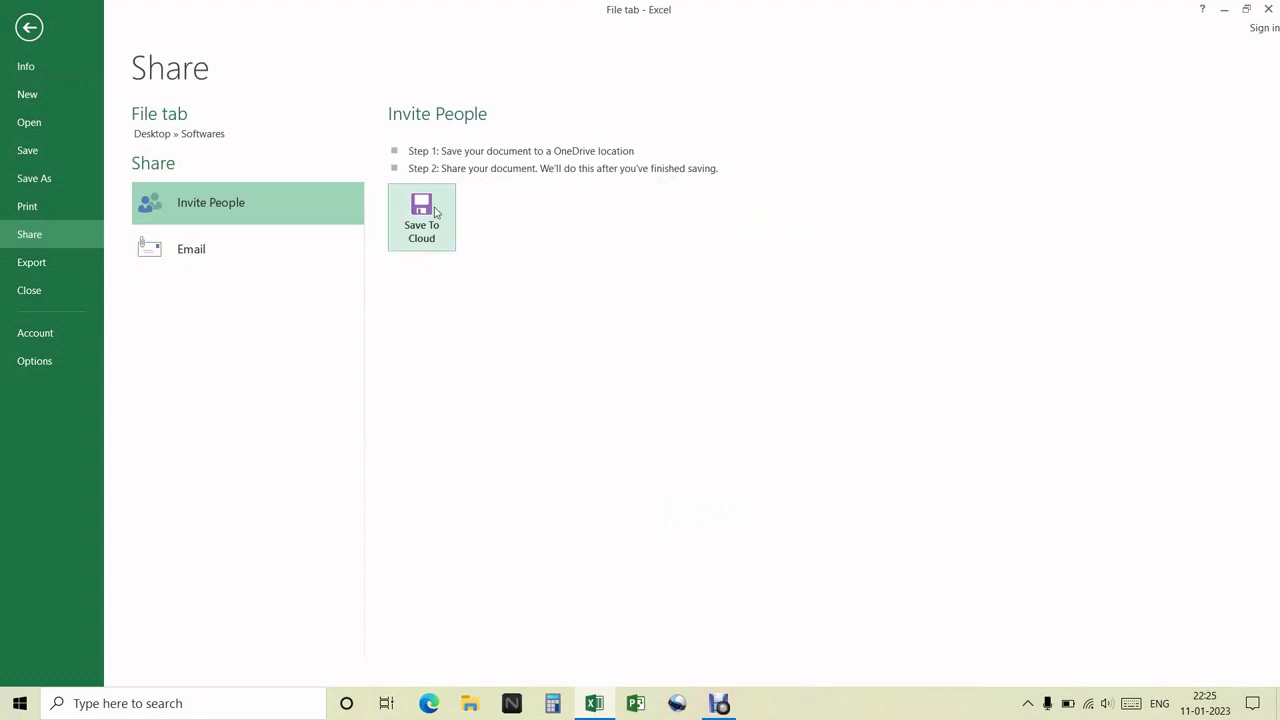
click(435, 212)
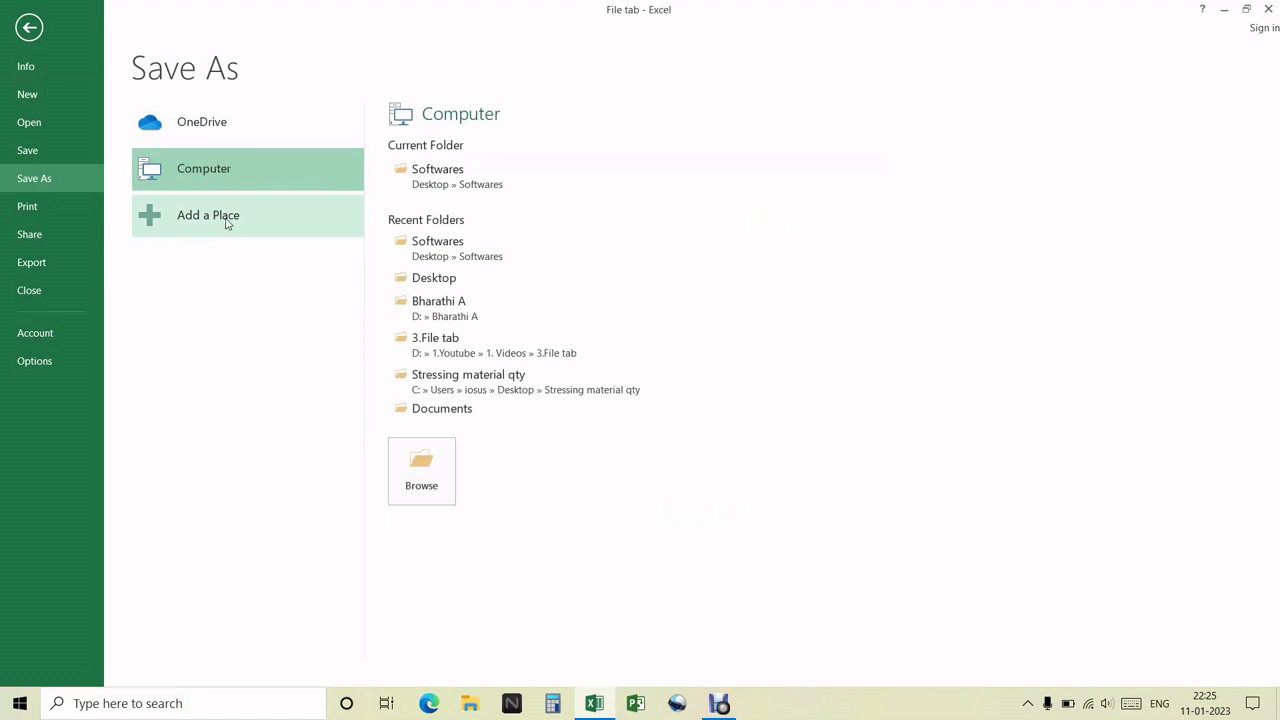
click(205, 123)
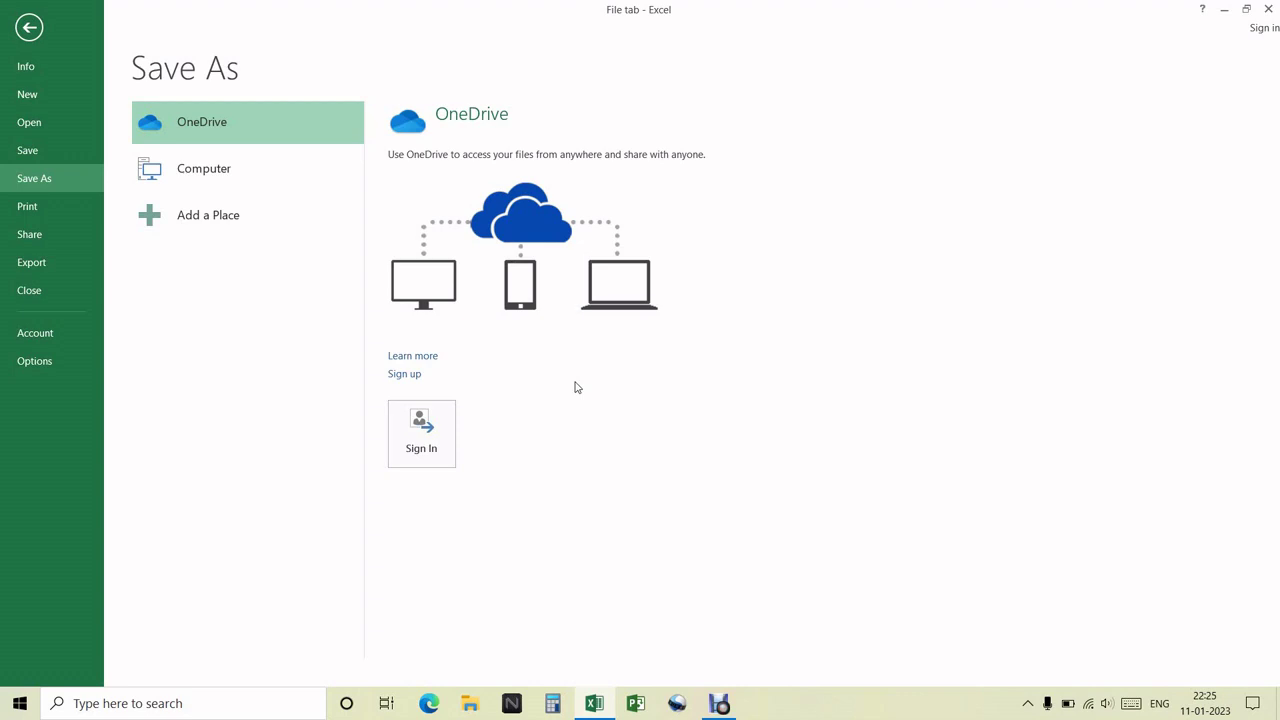
click(29, 28)
Review the Close entry, the File page and the Close shortcut cell, and select the ten feature rows B3:D12
click(206, 591)
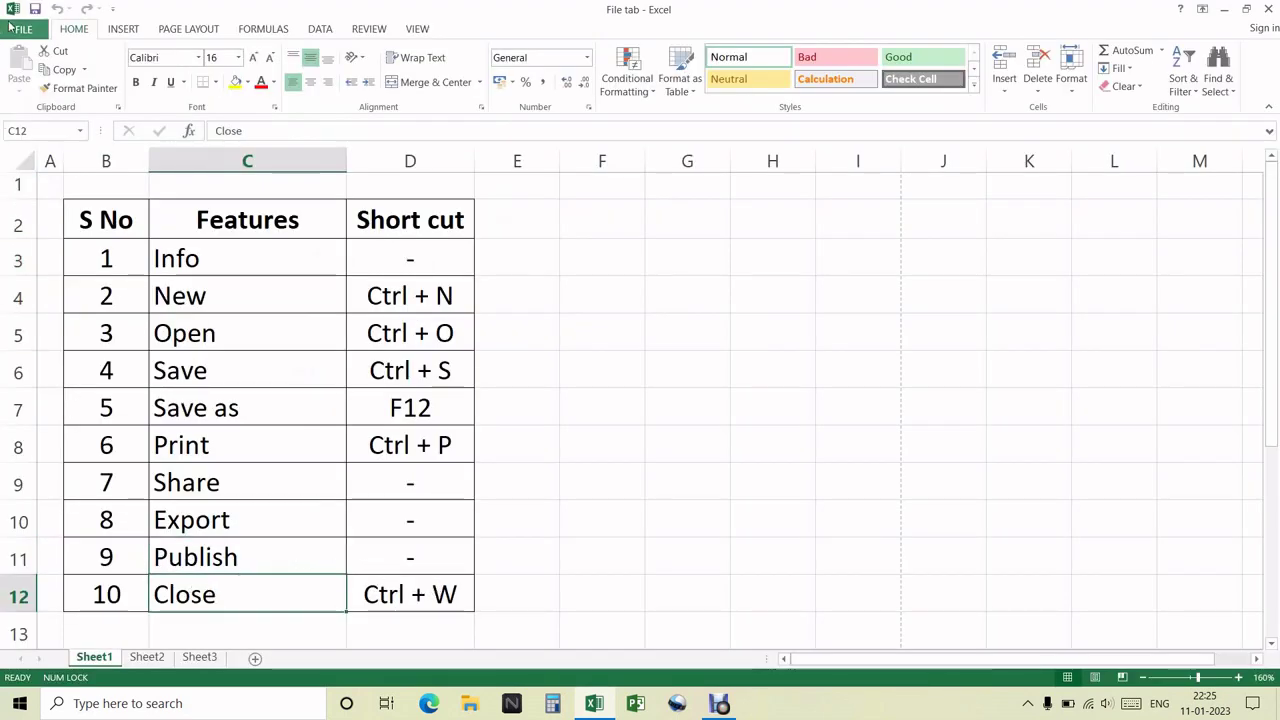
click(20, 35)
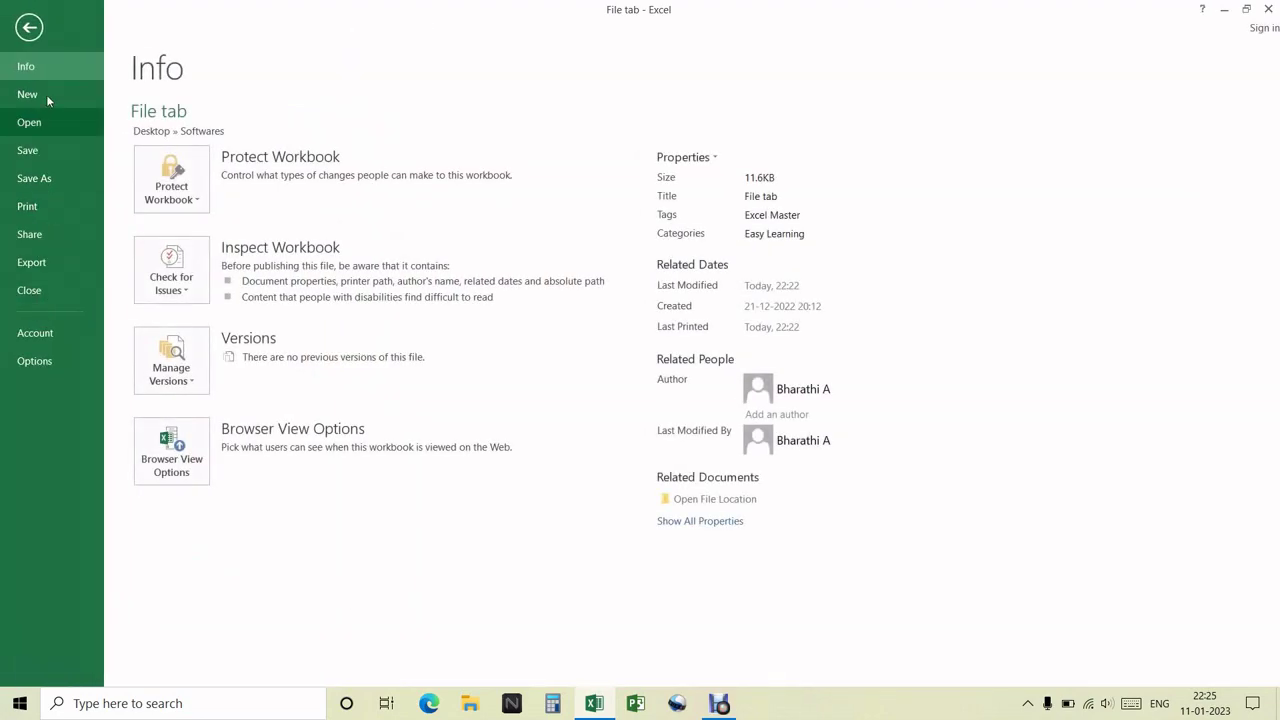
click(30, 30)
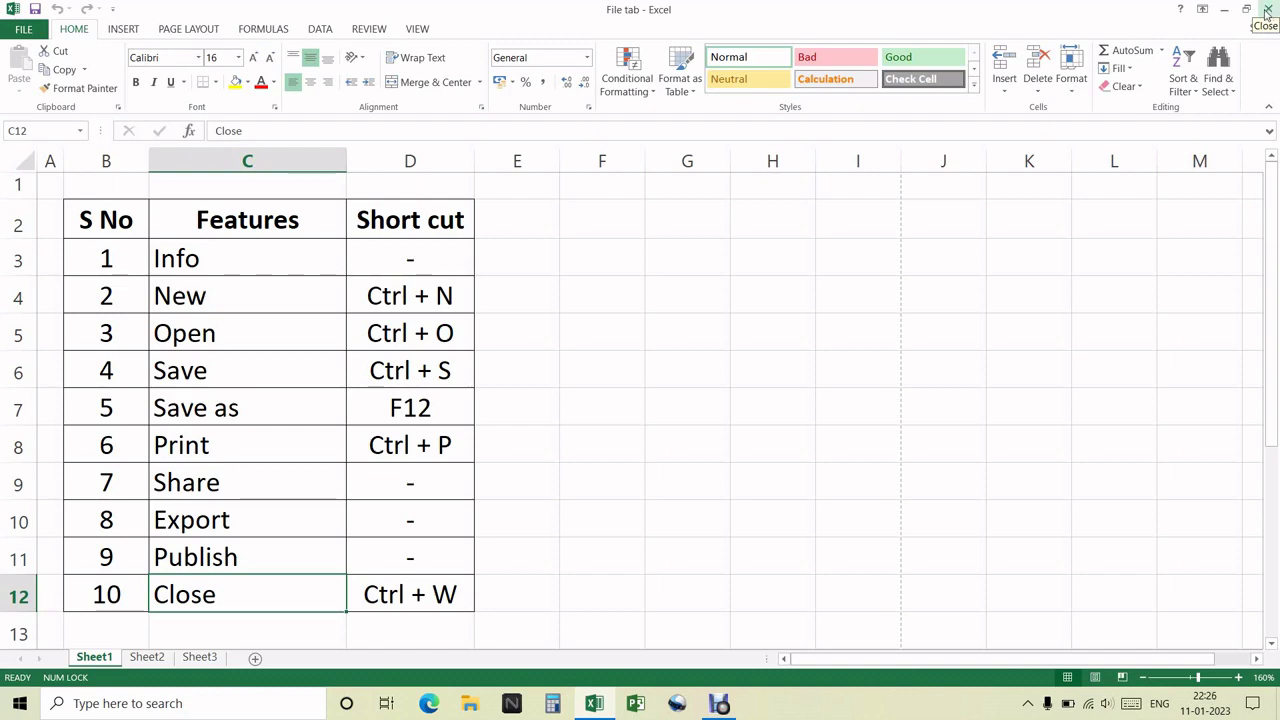
click(425, 594)
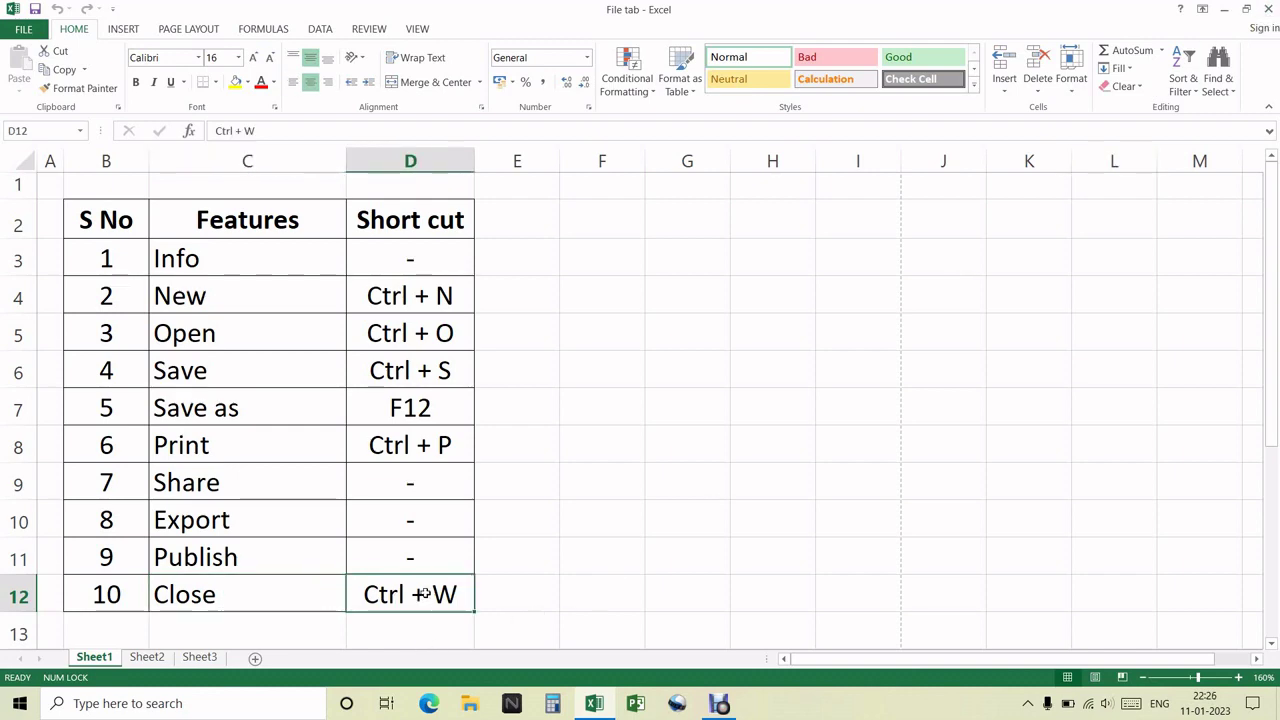
drag(106, 259, 411, 591)
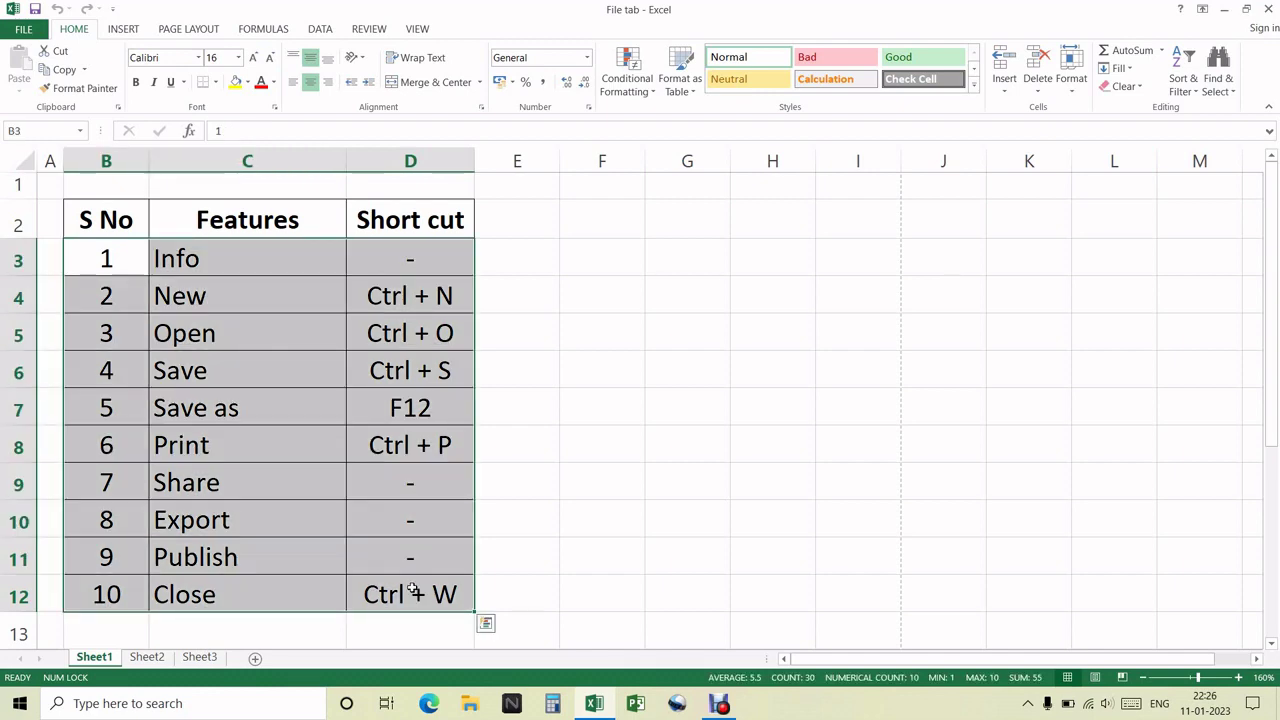